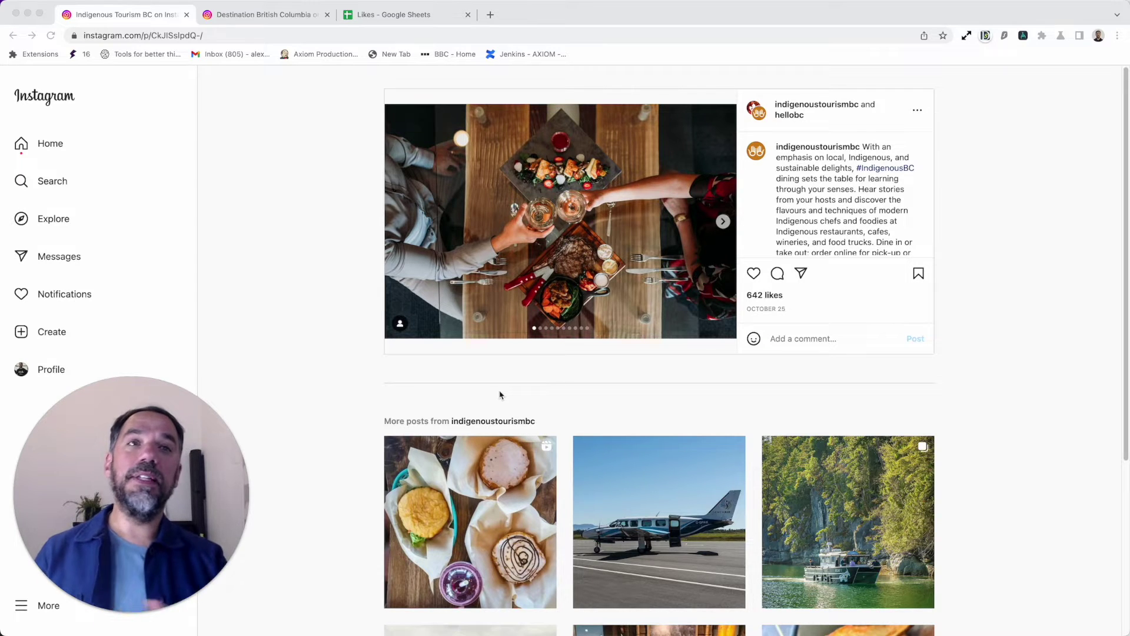
# Step: Like the Instagram post and then undo the like
pyautogui.click(817, 287)
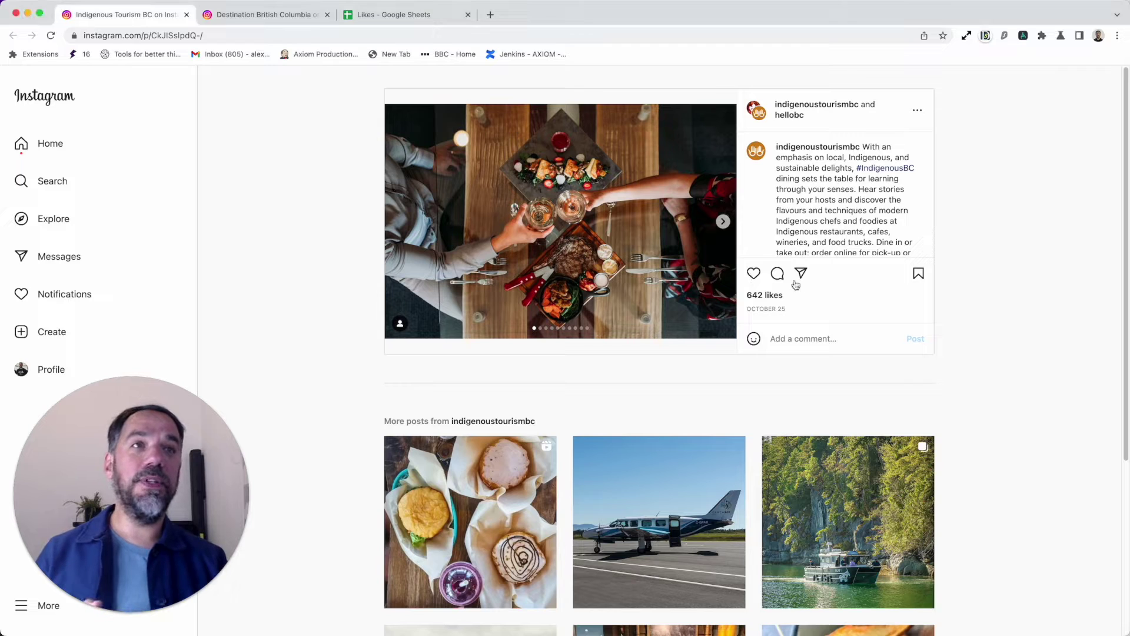
pyautogui.click(755, 280)
pyautogui.click(755, 278)
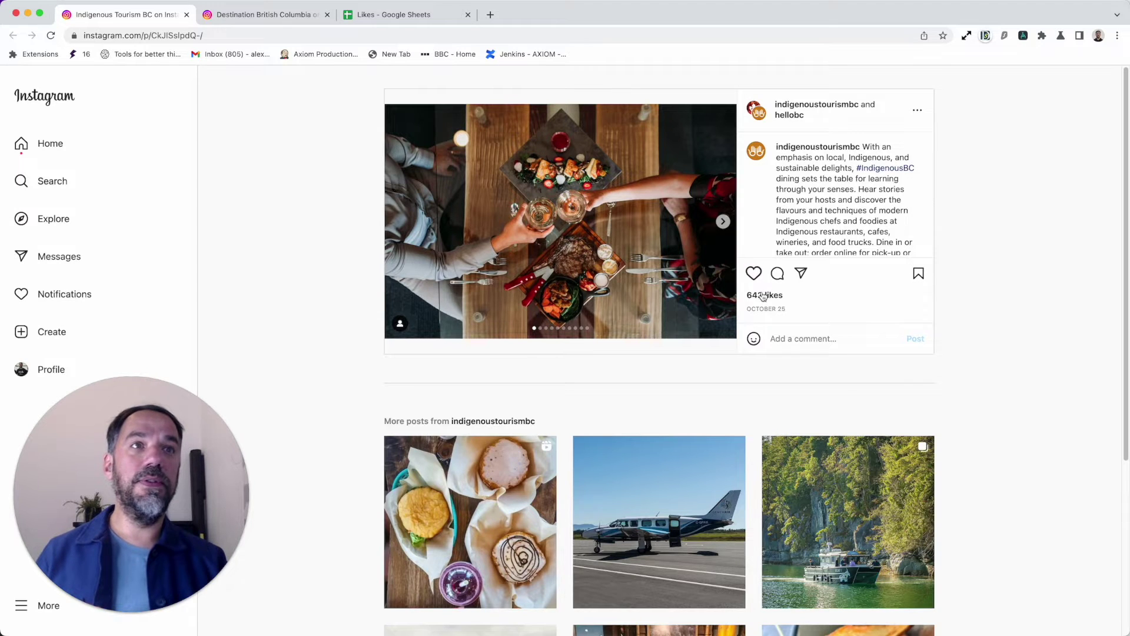
# Step: Scroll through the list of people who liked the post, then close it
pyautogui.click(763, 296)
pyautogui.scroll(-10, 560, 389)
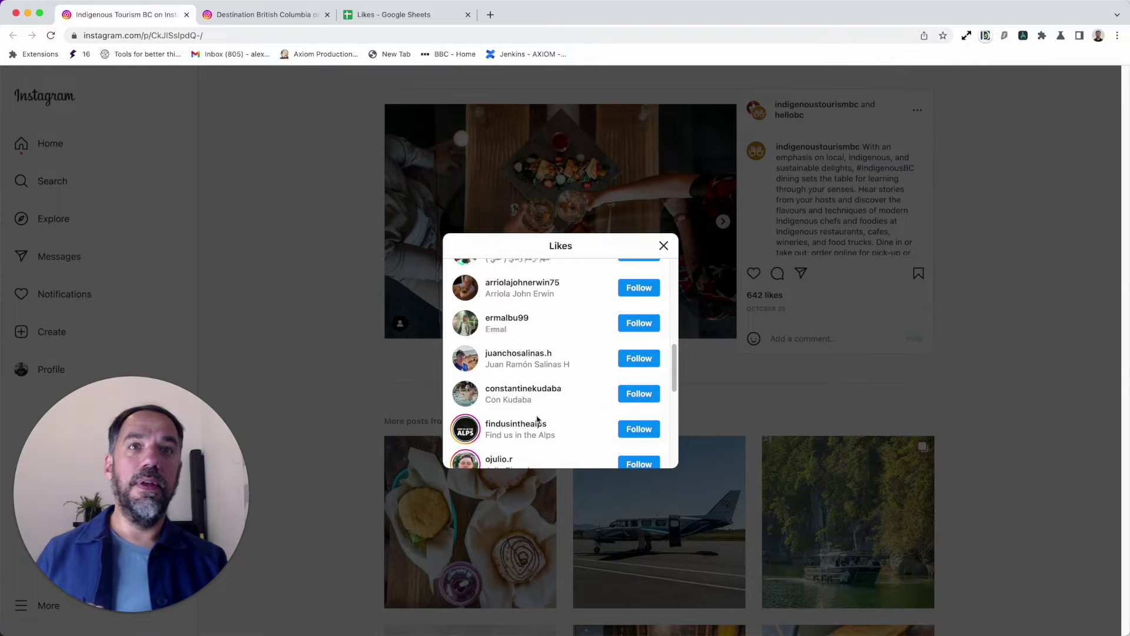
pyautogui.scroll(-10, 536, 420)
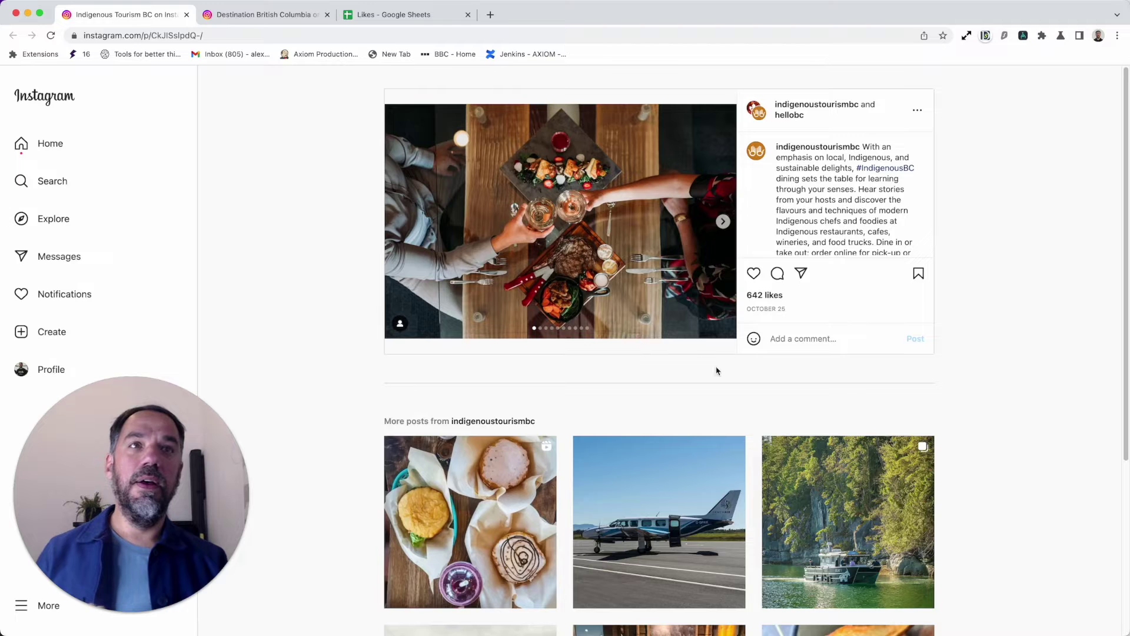
pyautogui.click(663, 246)
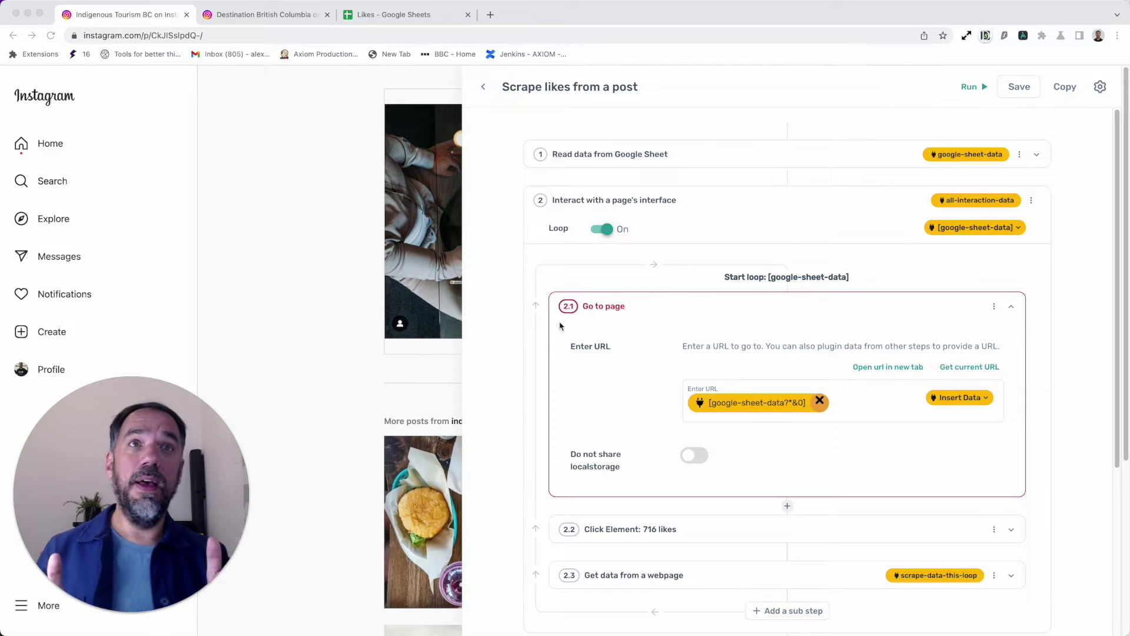
pyautogui.click(722, 303)
# Step: Review the bot's steps, then open the Posts sheet holding the two Instagram post links
pyautogui.scroll(-3, 606, 453)
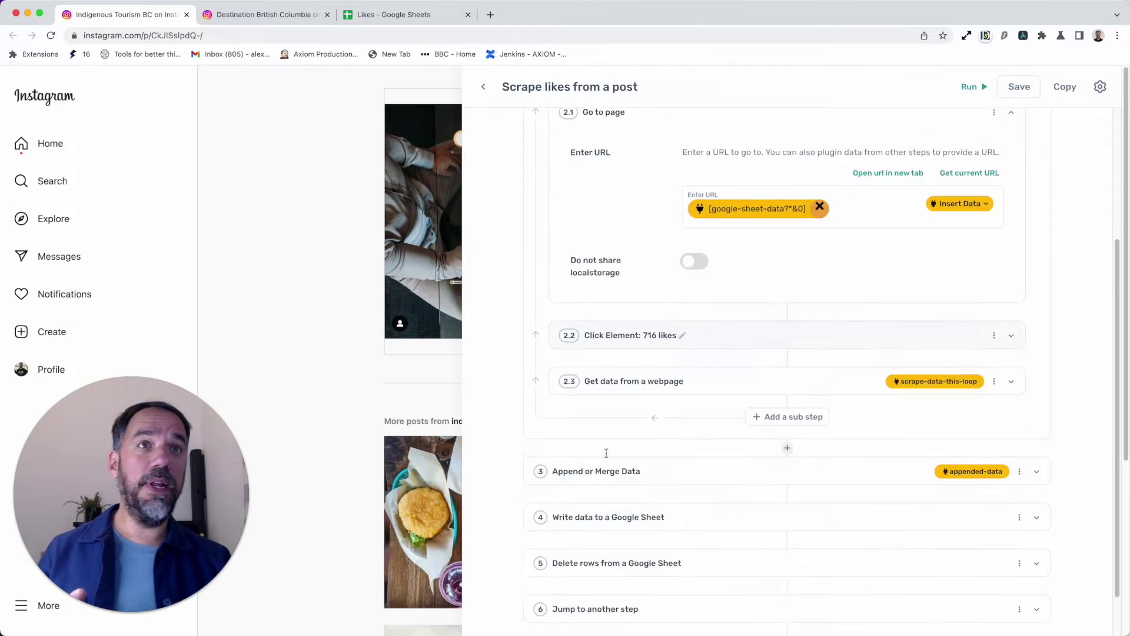
pyautogui.scroll(-1, 606, 450)
pyautogui.scroll(4, 737, 183)
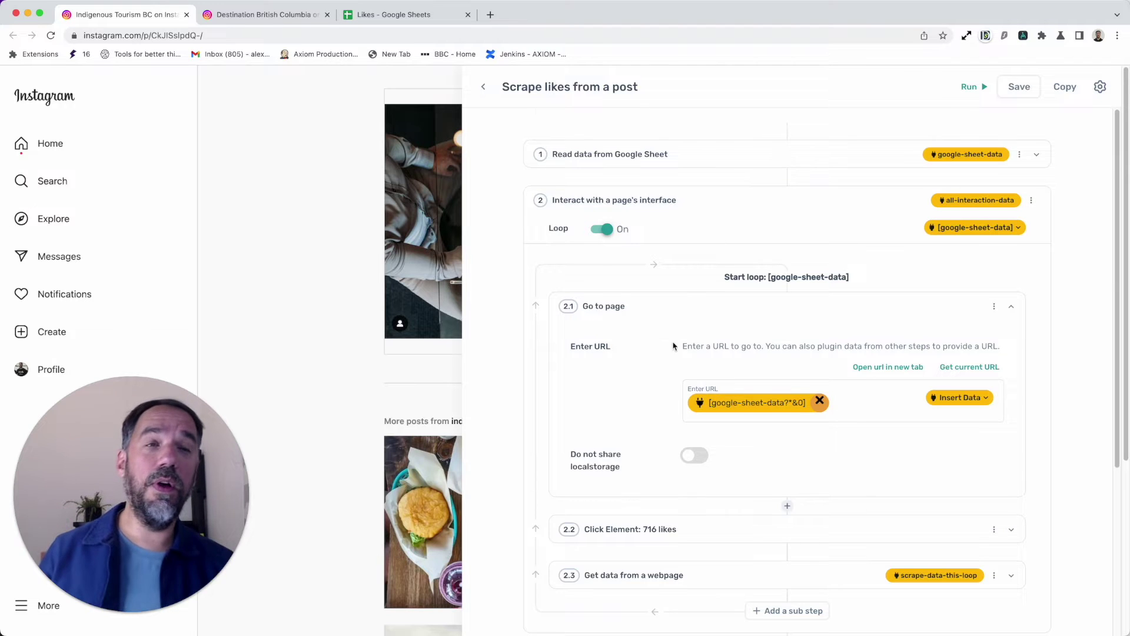
pyautogui.scroll(-4, 673, 346)
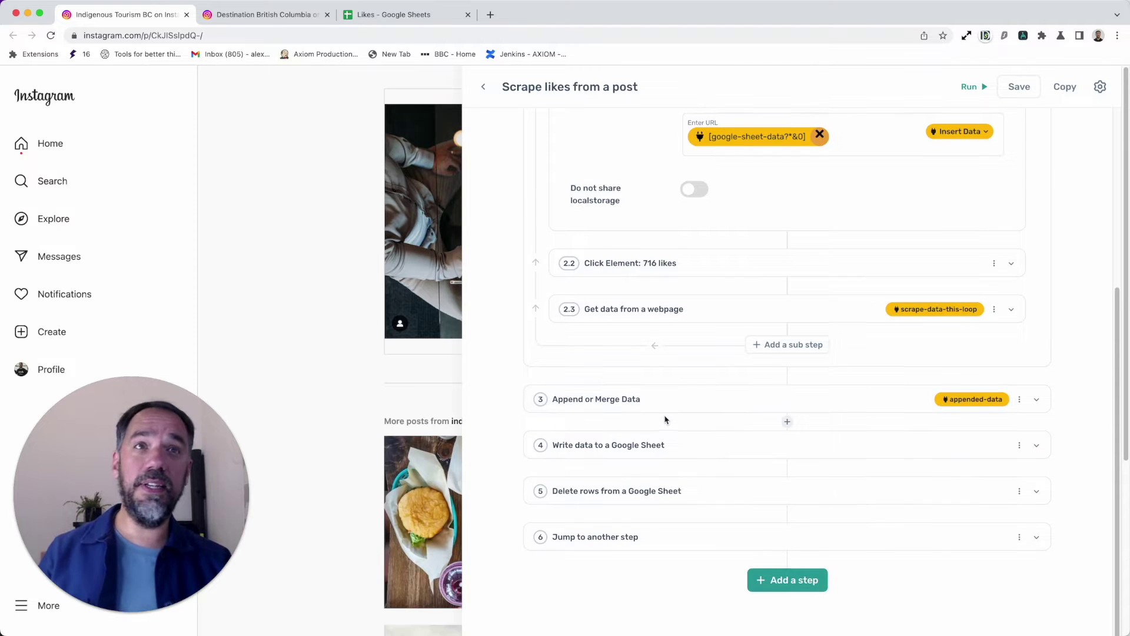
pyautogui.scroll(4, 681, 331)
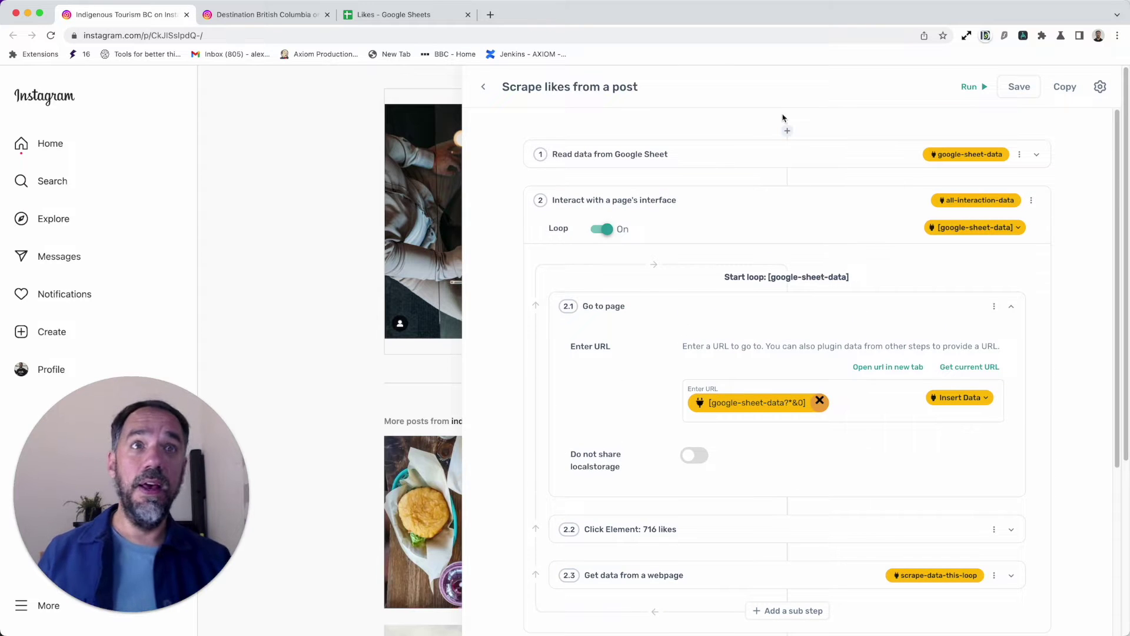
pyautogui.click(969, 88)
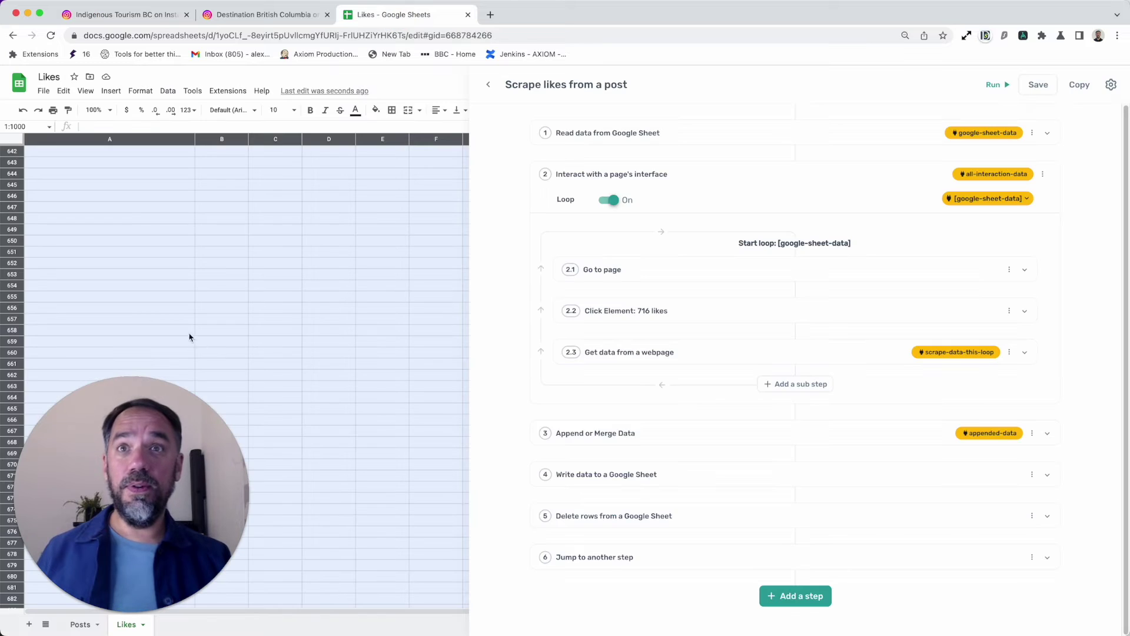
pyautogui.click(127, 209)
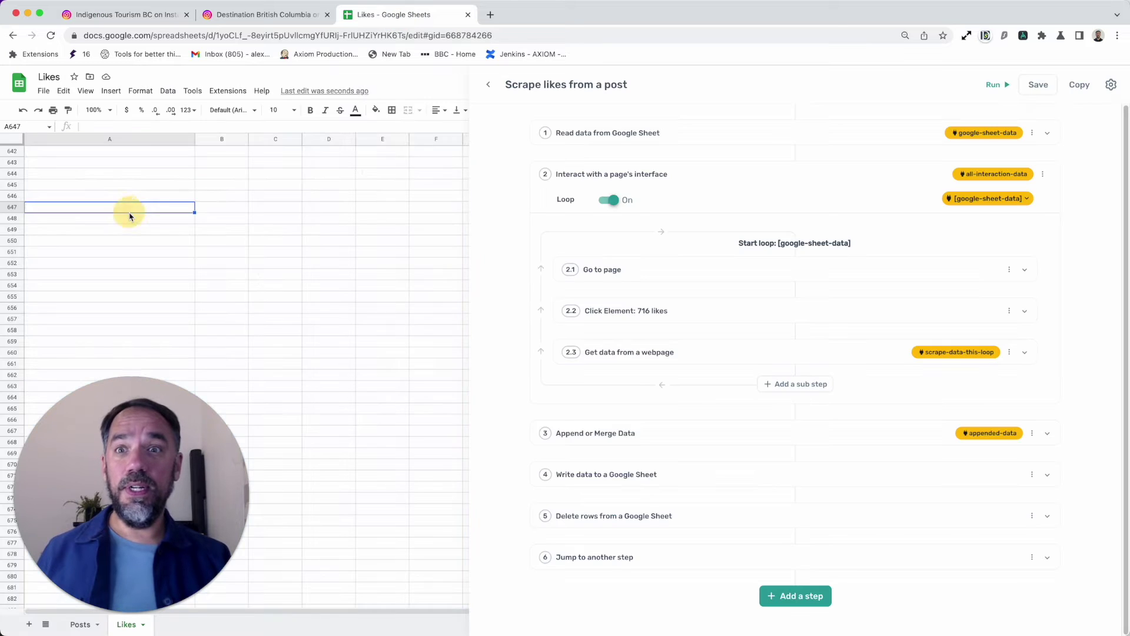
pyautogui.scroll(5, 328, 262)
pyautogui.click(79, 625)
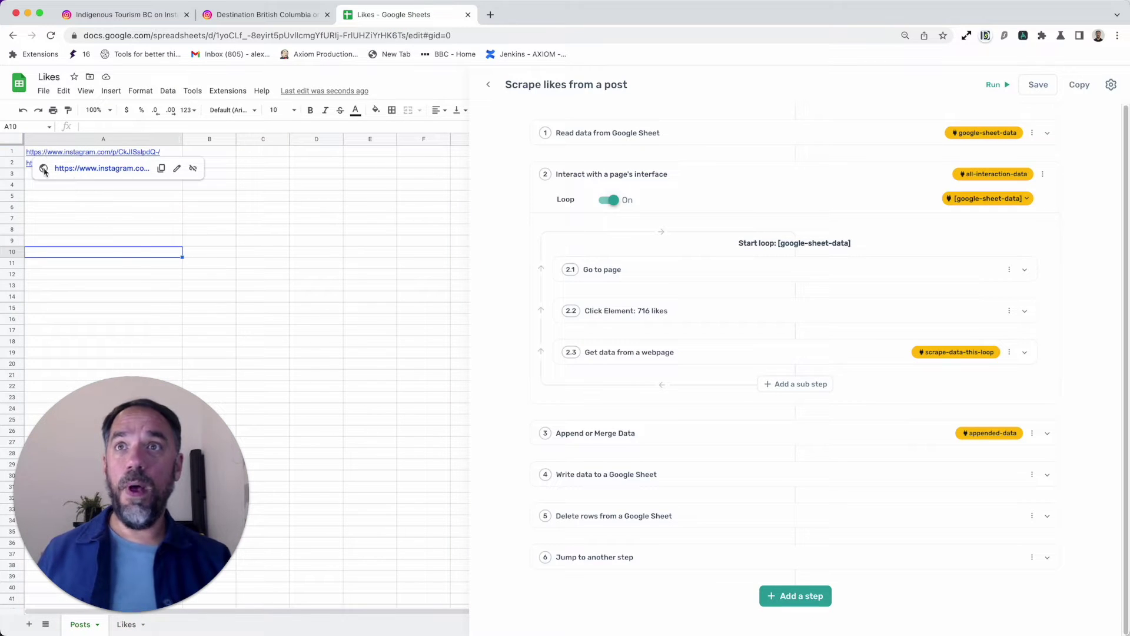
# Step: Check both Instagram post tabs, then expand the Get data from a webpage step
pyautogui.click(135, 22)
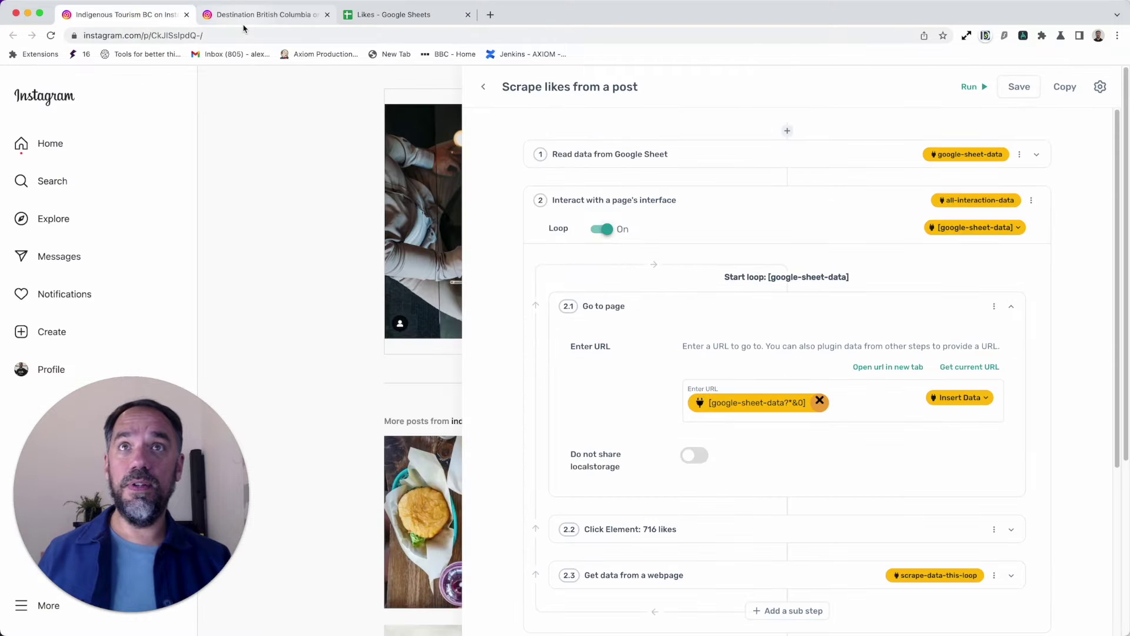
pyautogui.click(247, 17)
pyautogui.click(388, 16)
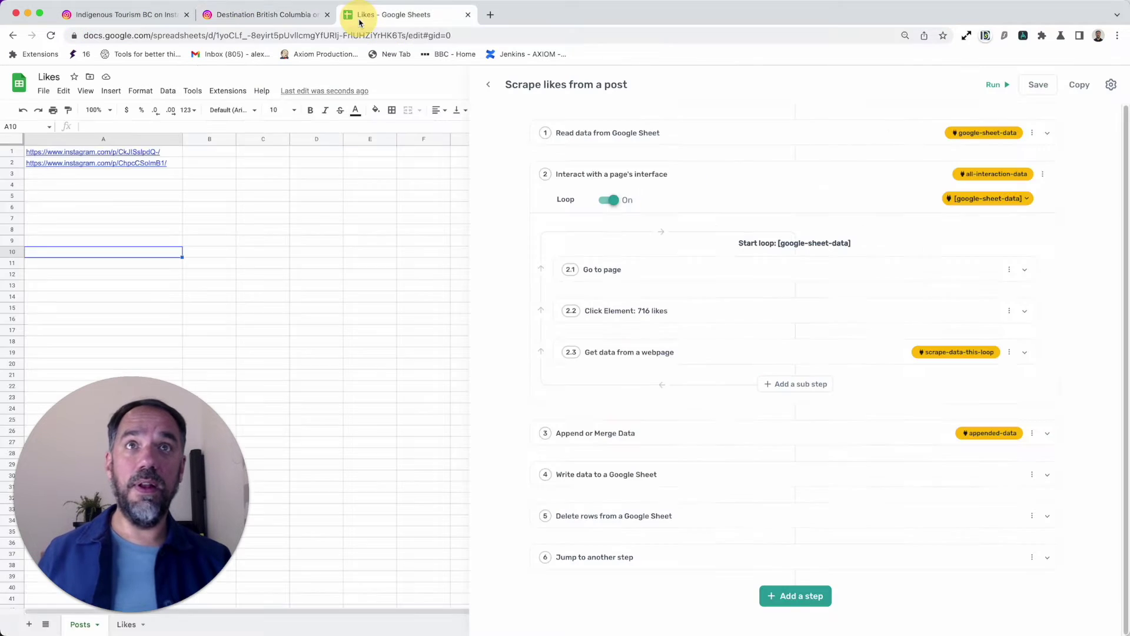
pyautogui.click(717, 353)
pyautogui.scroll(-4, 717, 412)
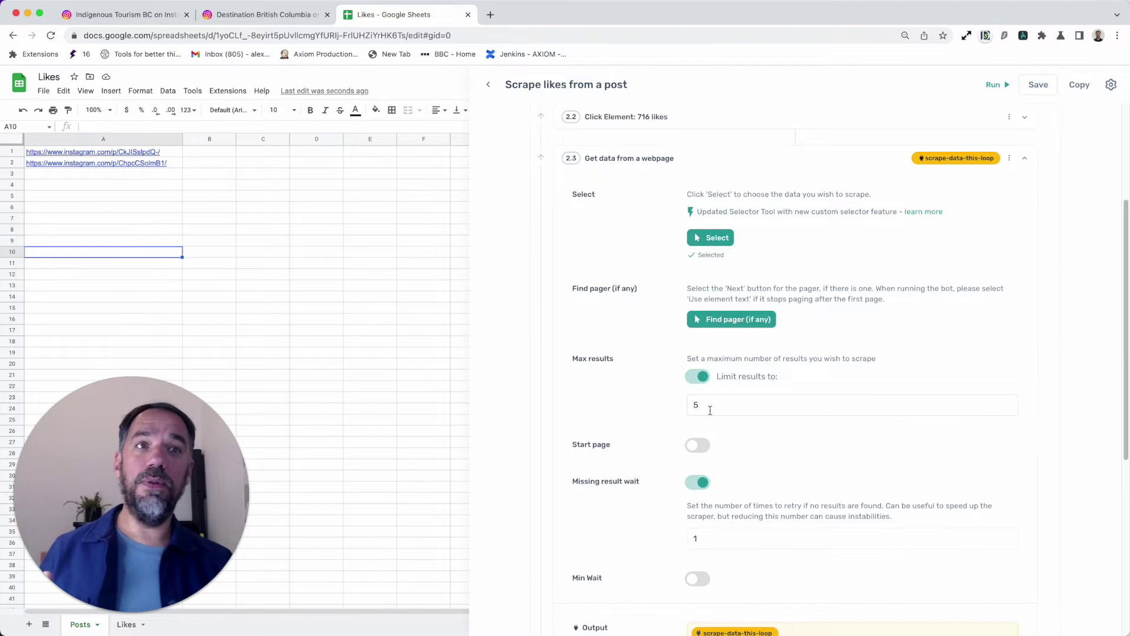
# Step: Toggle Max results off and on, limit results to 5, and collapse the Get data step
pyautogui.click(699, 405)
pyautogui.moveTo(698, 405); pyautogui.dragTo(693, 406)
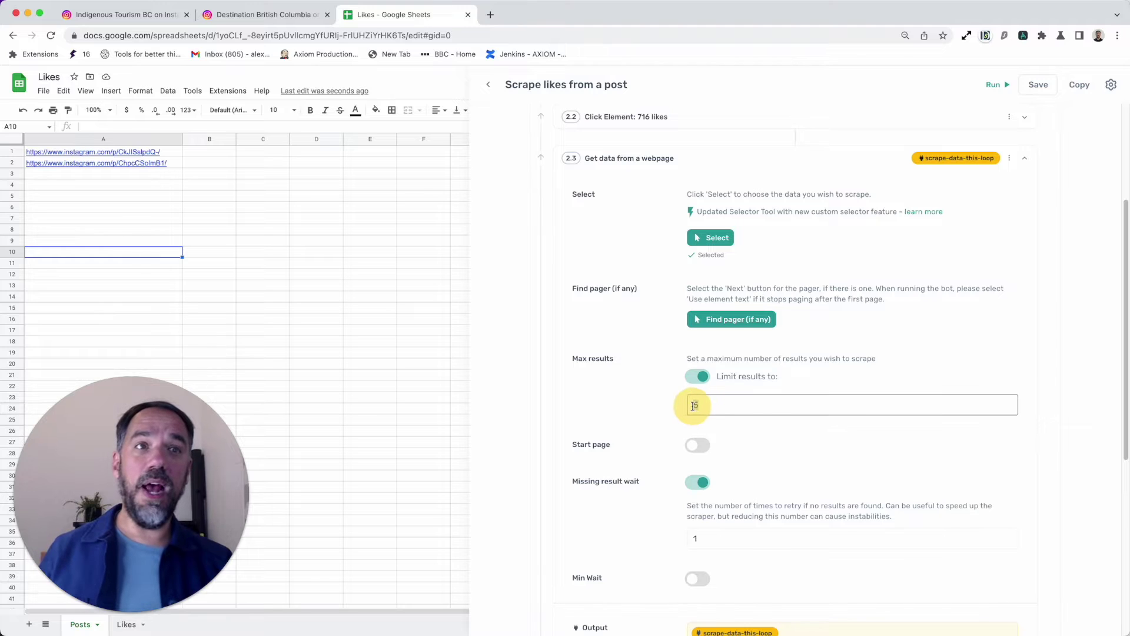
pyautogui.click(695, 381)
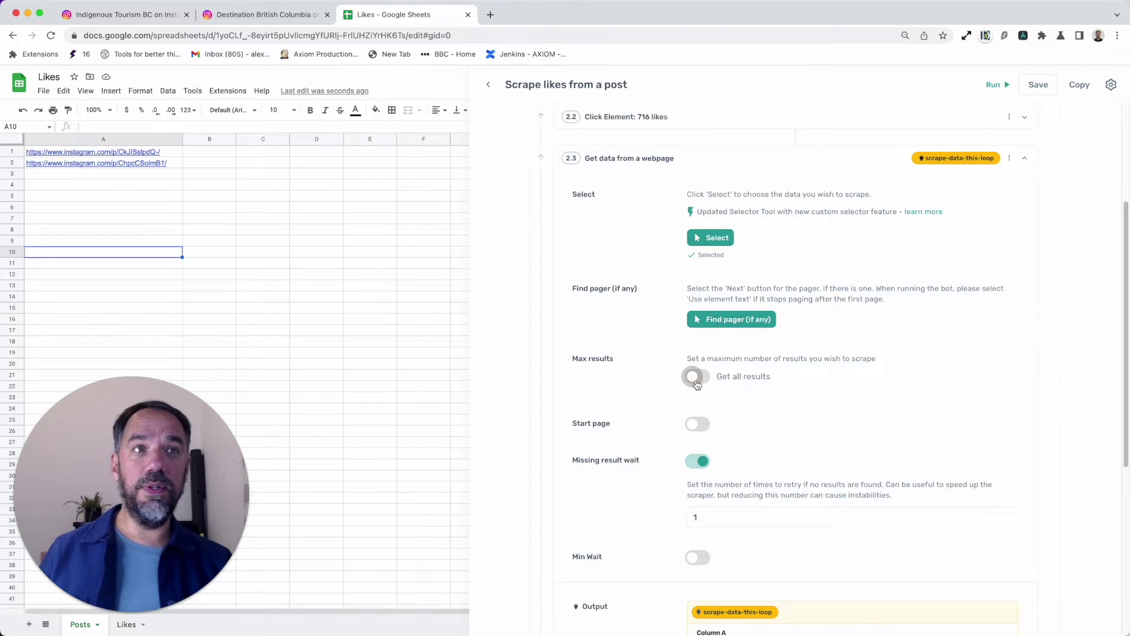
pyautogui.click(695, 381)
pyautogui.doubleClick(708, 407)
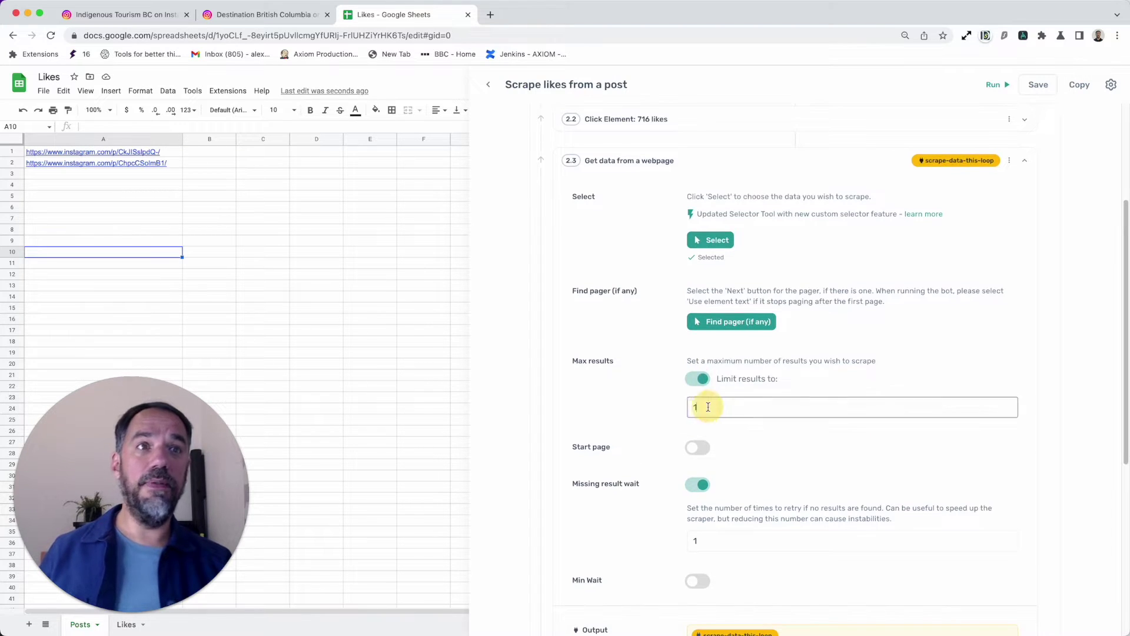
pyautogui.write('5')
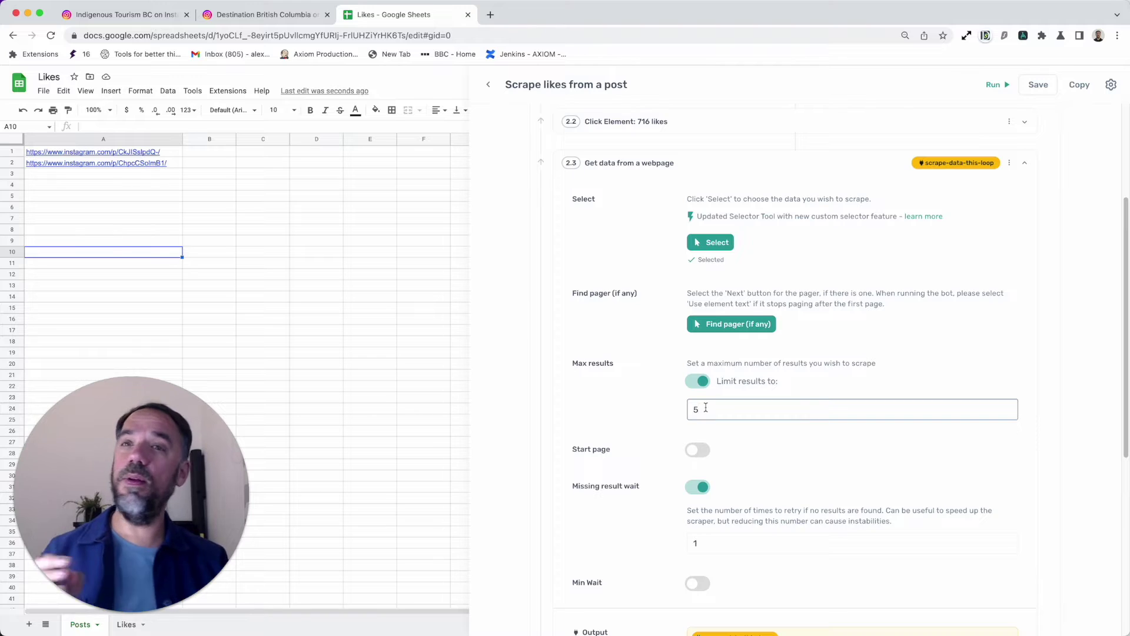
pyautogui.scroll(3, 705, 407)
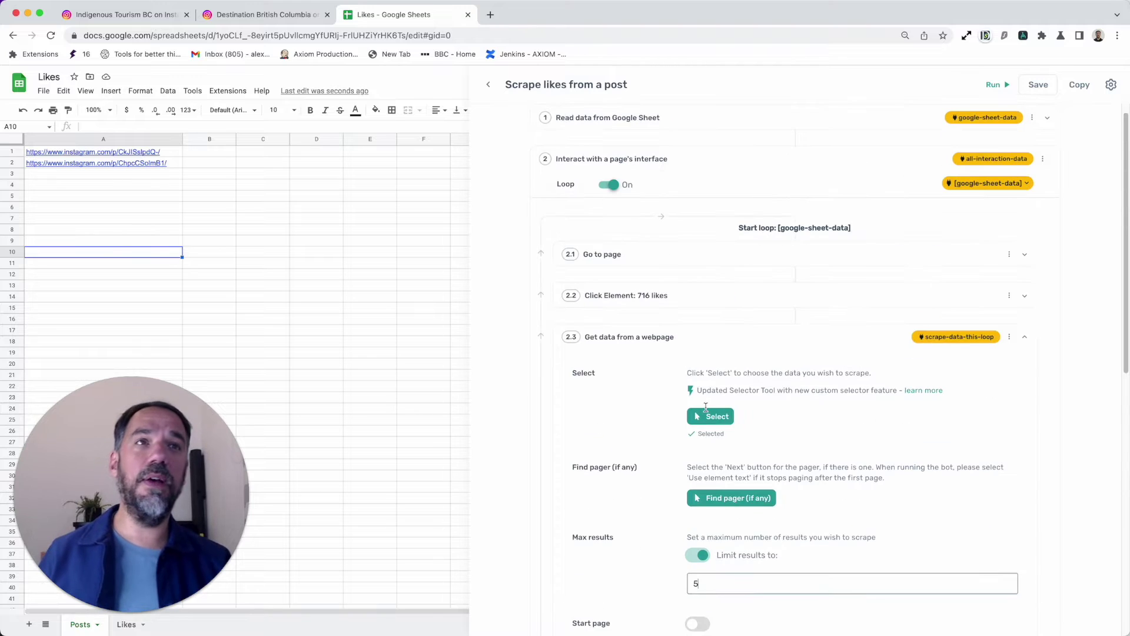
pyautogui.click(716, 349)
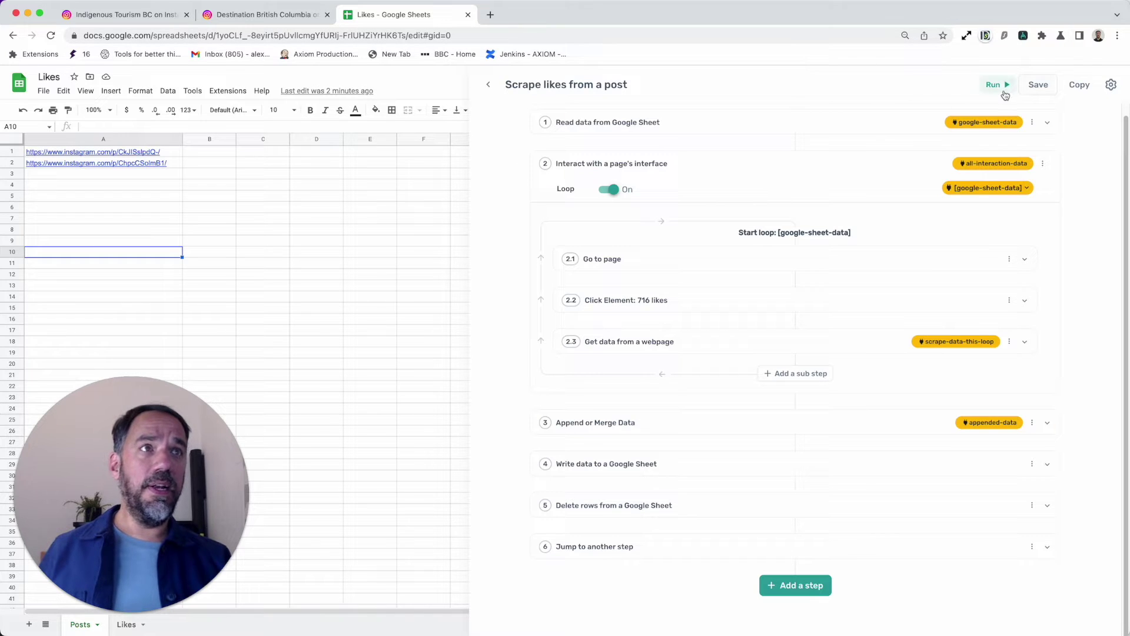
pyautogui.click(997, 86)
# Step: Run the bot with the desktop app and move its browser window to the screen centre
pyautogui.click(1024, 143)
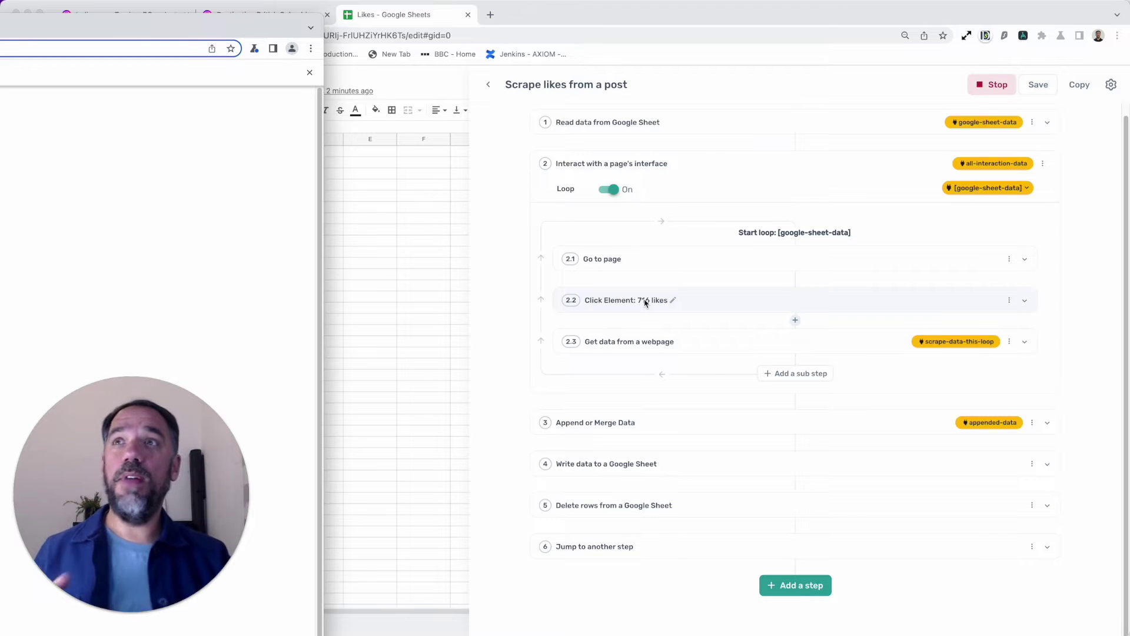
pyautogui.moveTo(135, 33); pyautogui.dragTo(795, 16)
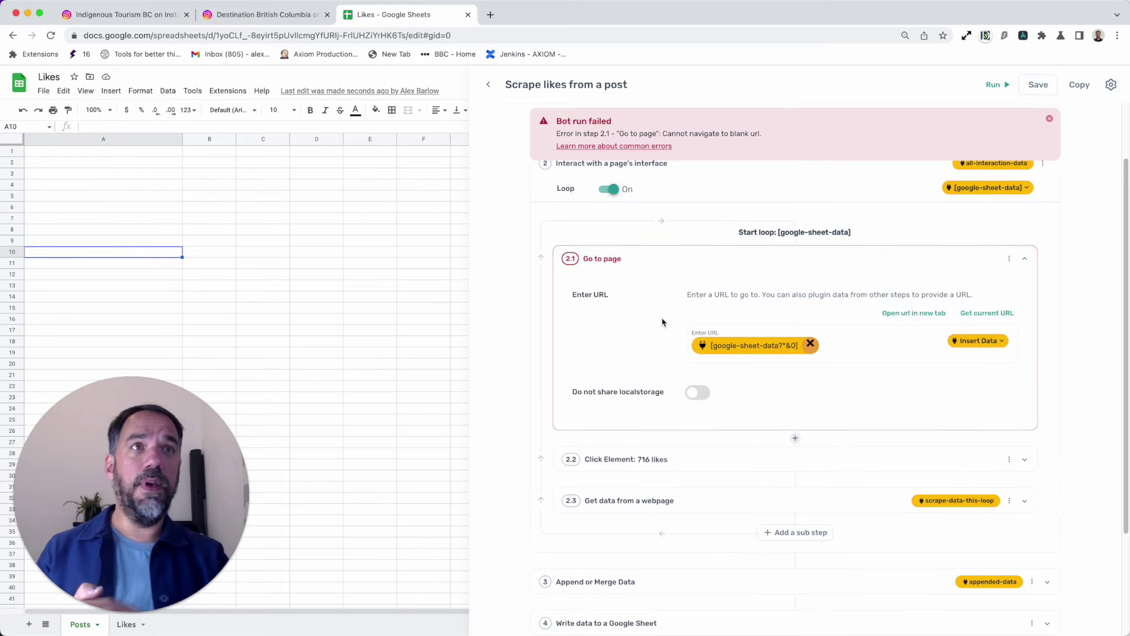
# Step: Dismiss the failure notice and inspect the Likes sheet's post link in A1 and liker link in B1
pyautogui.click(1050, 119)
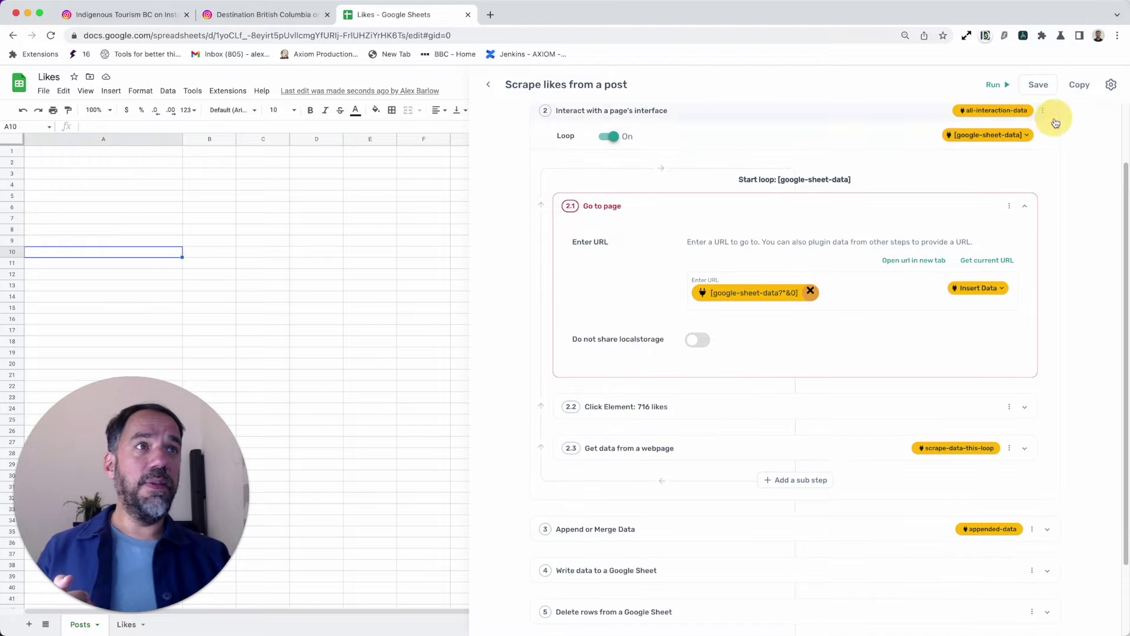
pyautogui.click(130, 631)
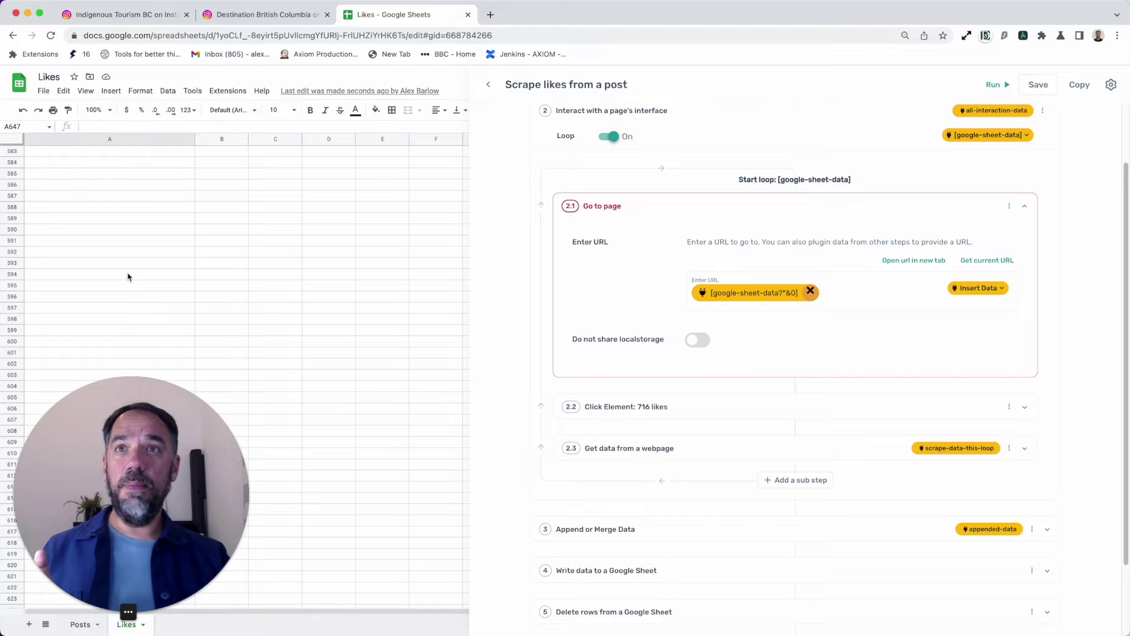
pyautogui.scroll(20, 129, 277)
pyautogui.scroll(20, 129, 277)
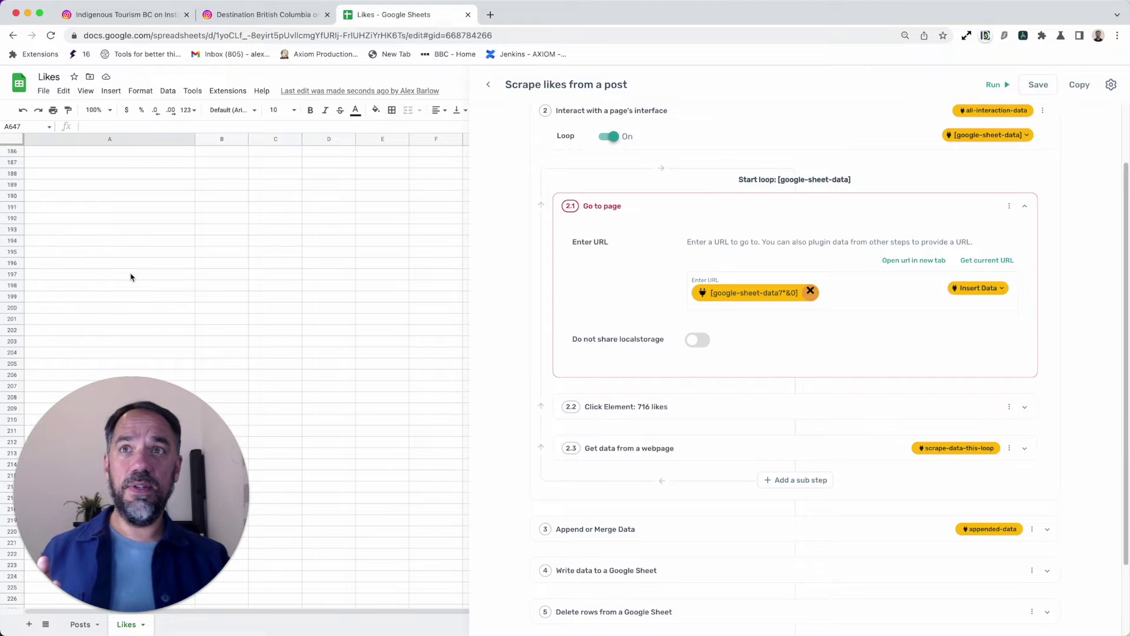
pyautogui.scroll(10, 134, 274)
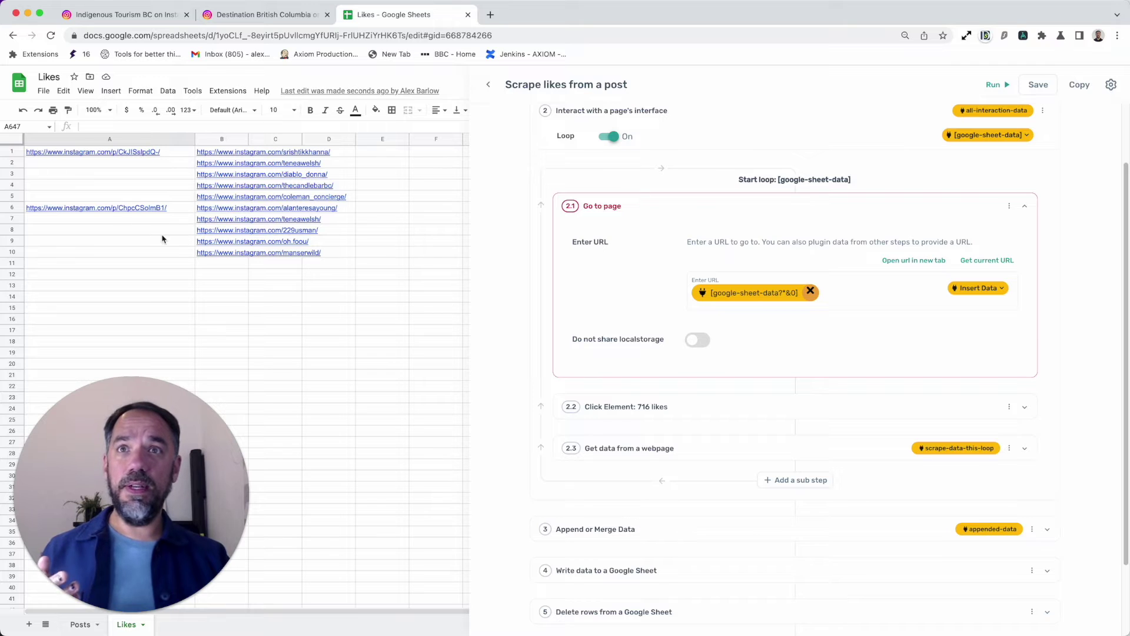
pyautogui.click(75, 154)
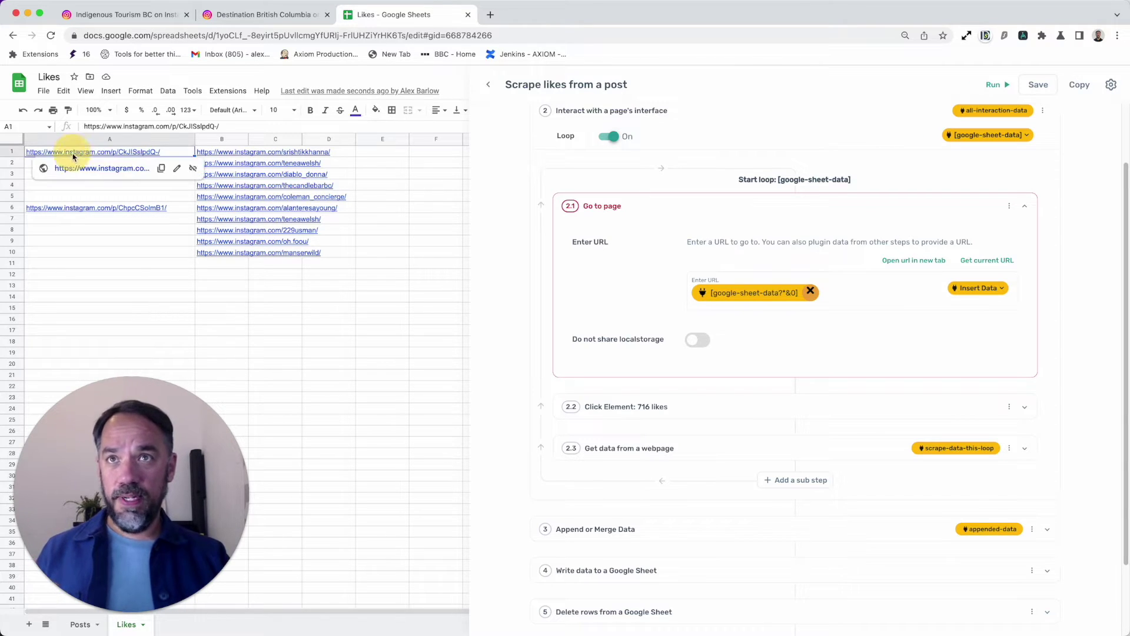
pyautogui.click(236, 153)
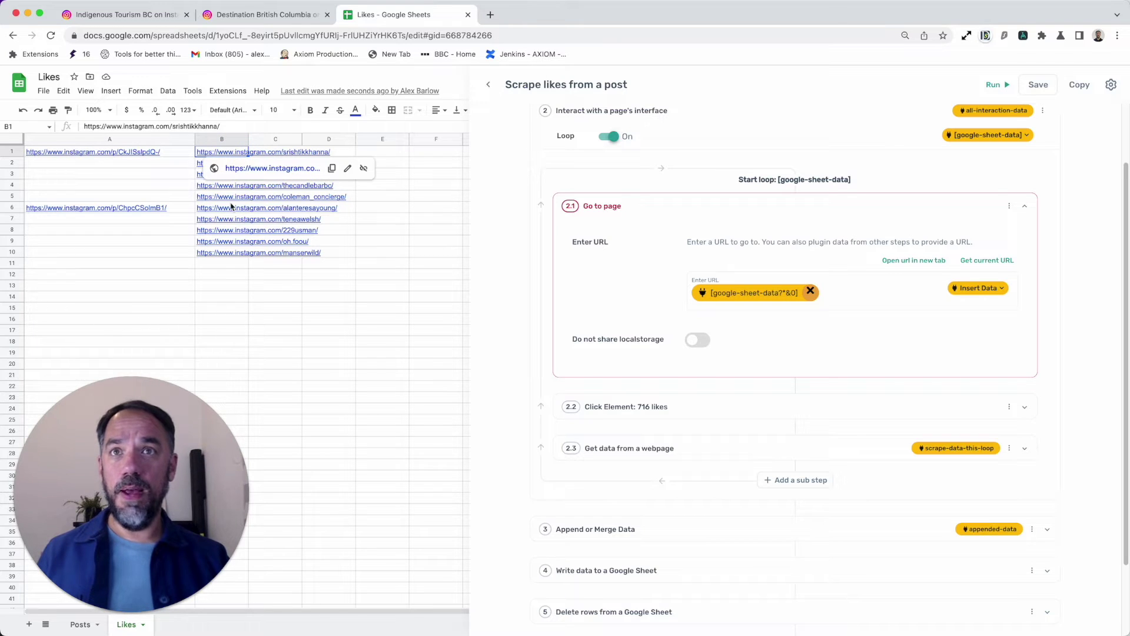
pyautogui.moveTo(207, 196)
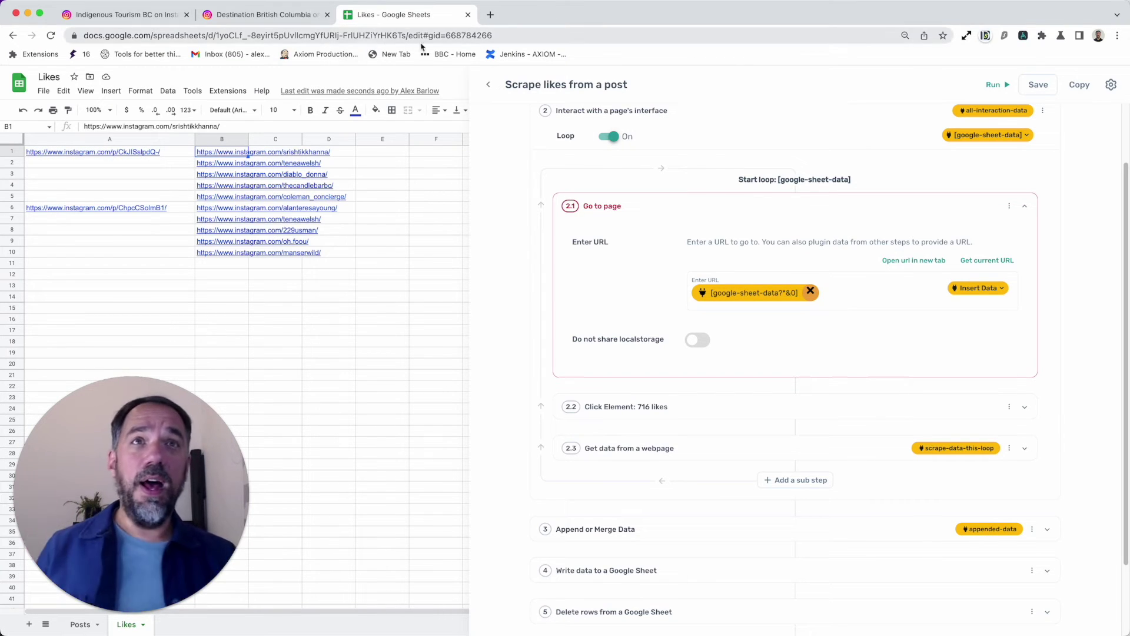
# Step: Collapse Go to page, dismiss the run-failed error, and expand the Read data from Google Sheet step
pyautogui.scroll(3, 483, 263)
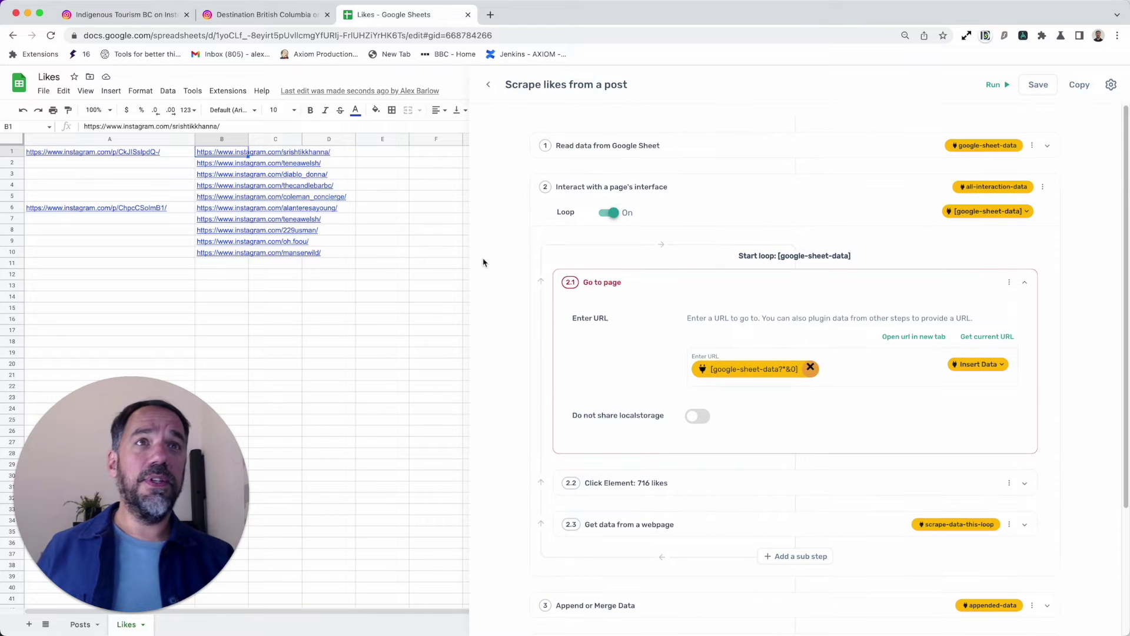
pyautogui.click(735, 280)
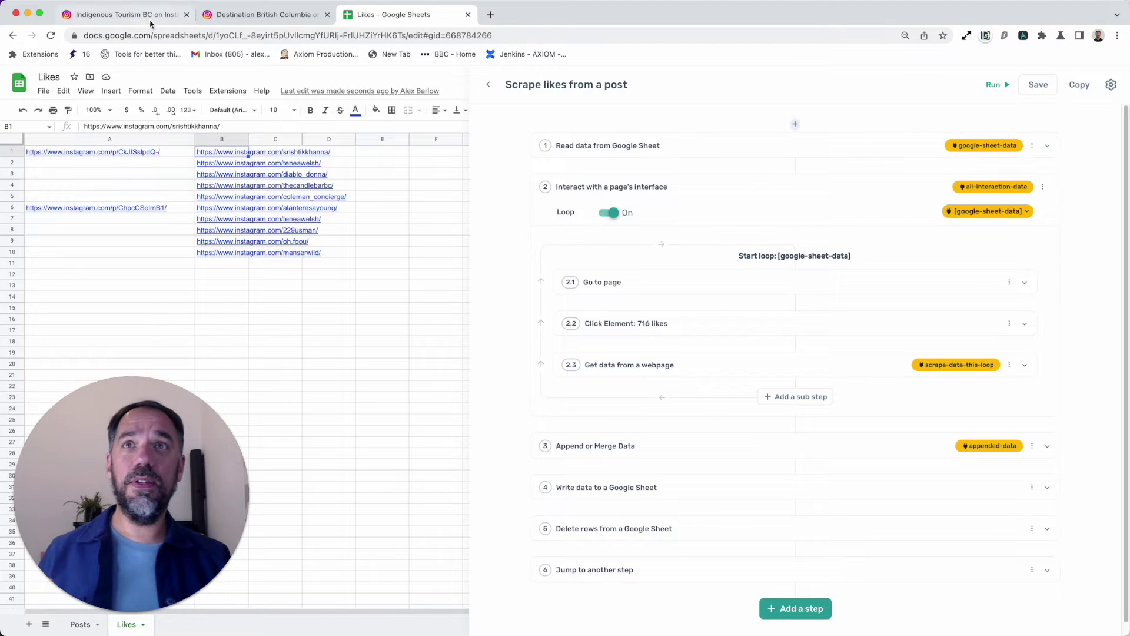
pyautogui.scroll(3, 752, 200)
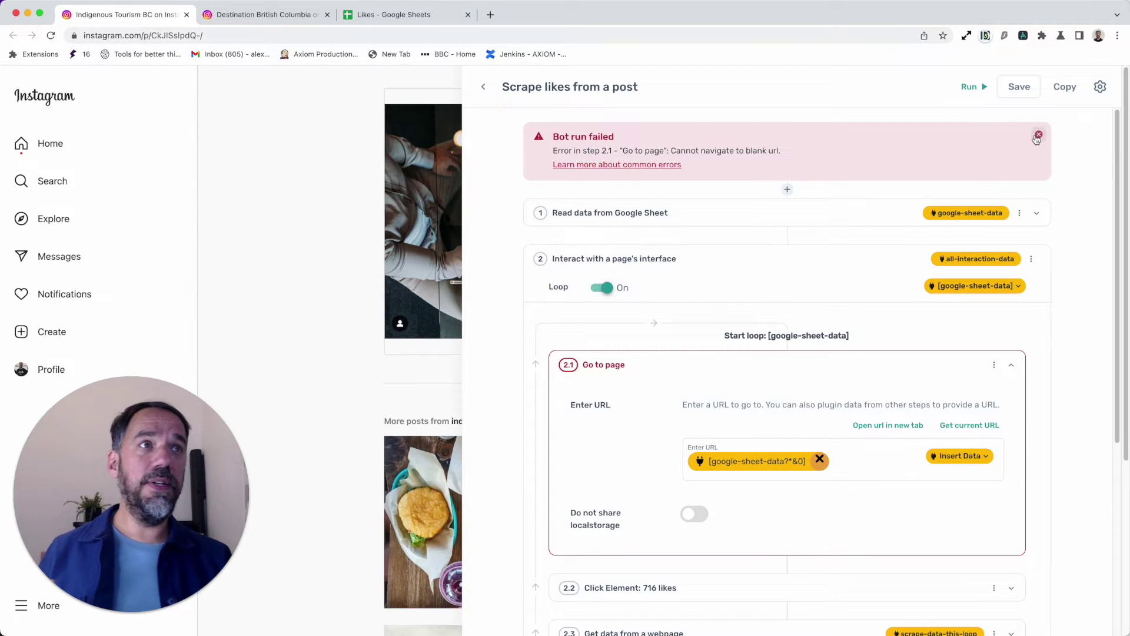
pyautogui.click(1038, 125)
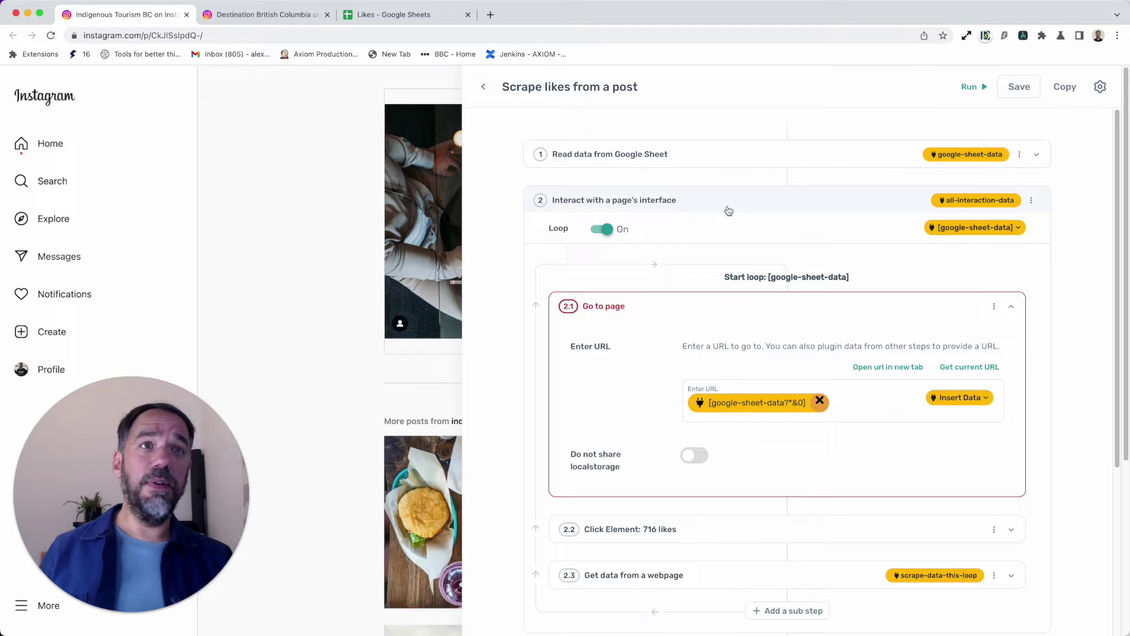
pyautogui.click(722, 158)
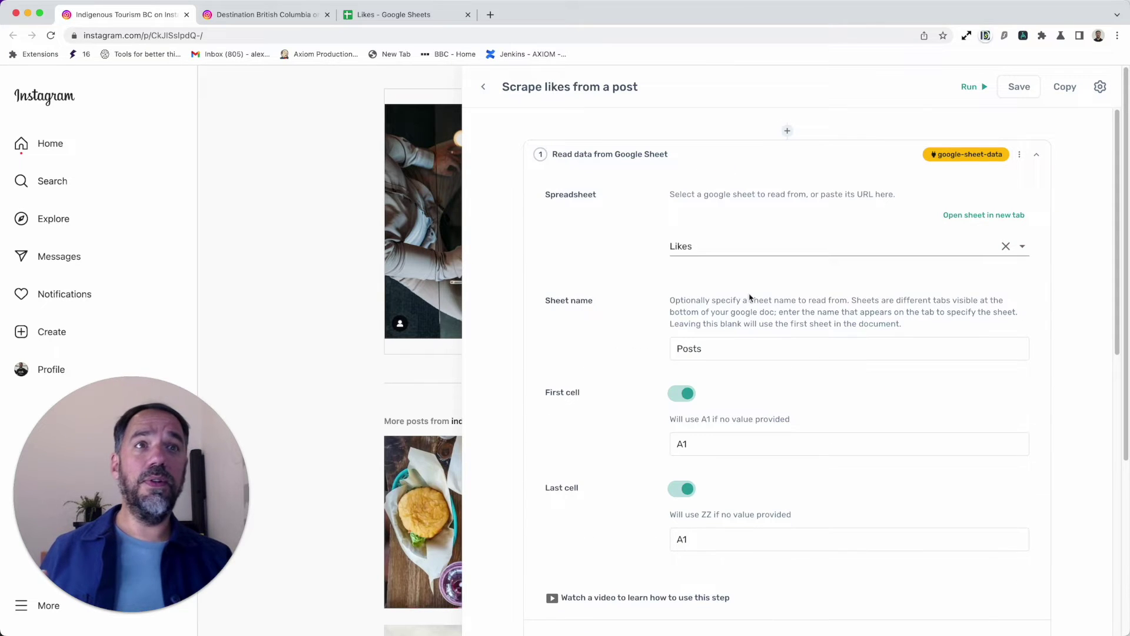
# Step: Check the now-empty Posts sheet, then return to the Likes sheet
pyautogui.click(393, 14)
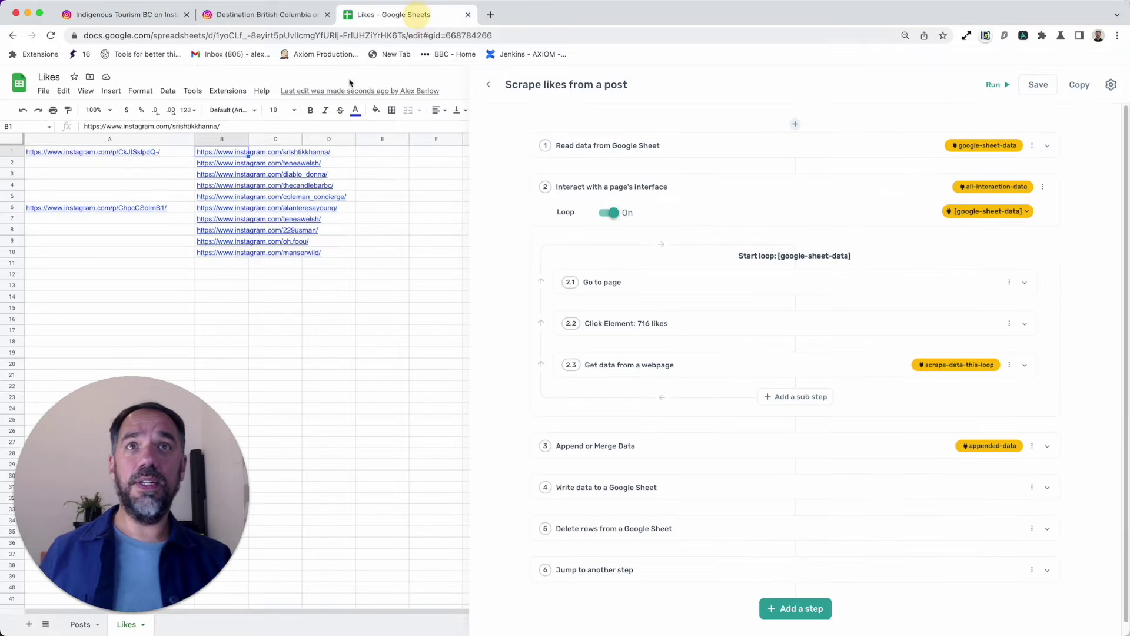
pyautogui.click(80, 625)
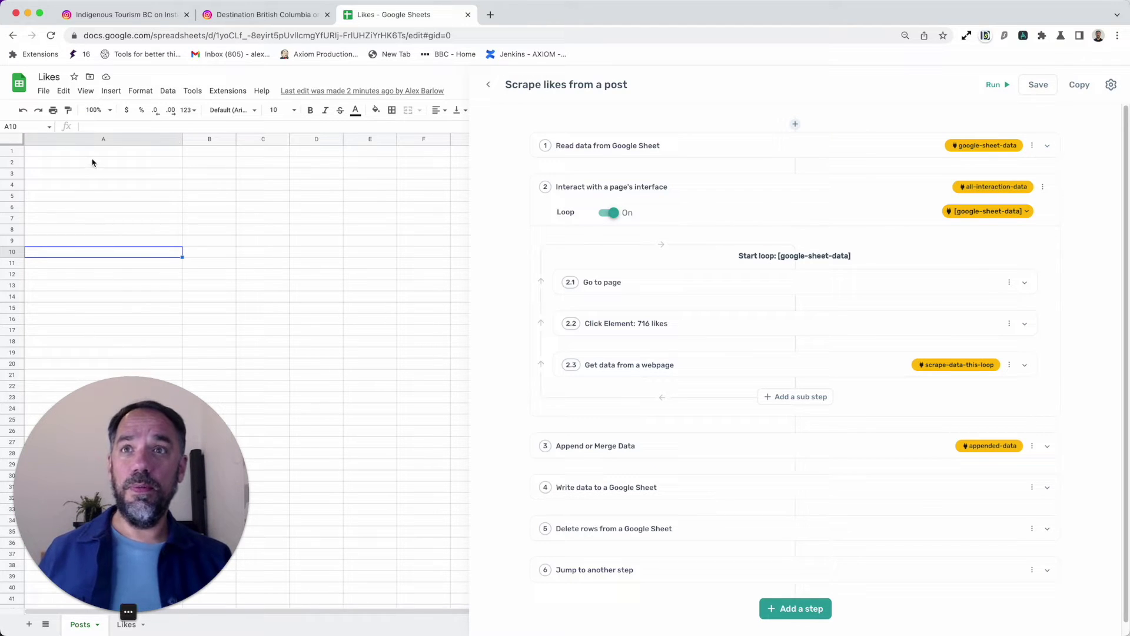
pyautogui.click(125, 624)
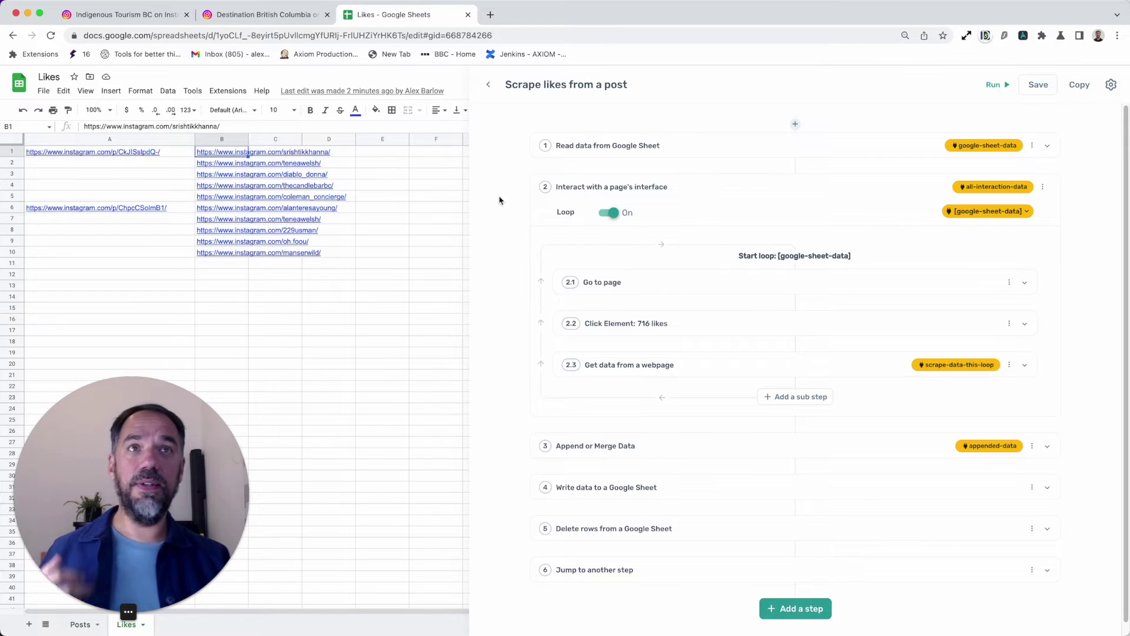
# Step: Reopen the Read data step and reselect the Likes spreadsheet to reload the Posts sheet name
pyautogui.click(717, 157)
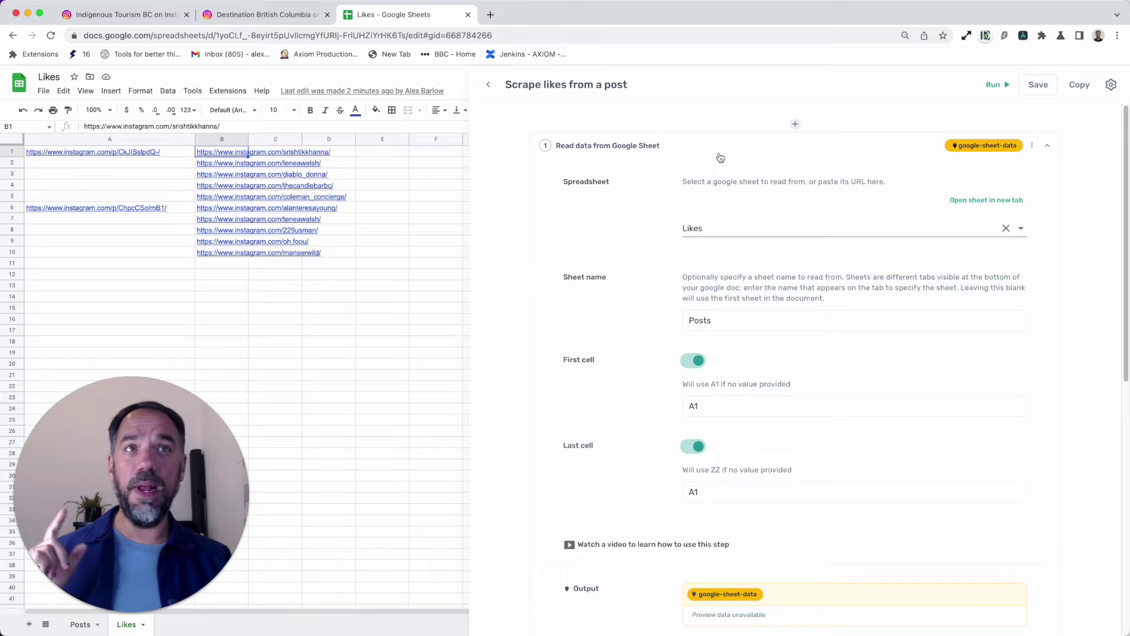
pyautogui.click(718, 156)
pyautogui.click(719, 157)
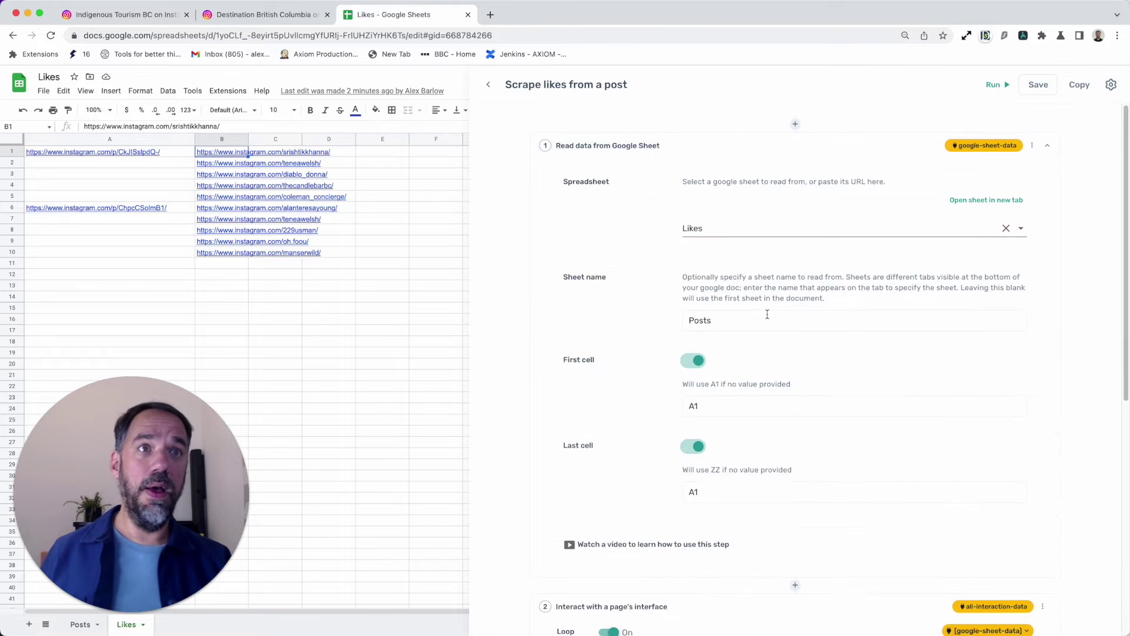
pyautogui.click(718, 228)
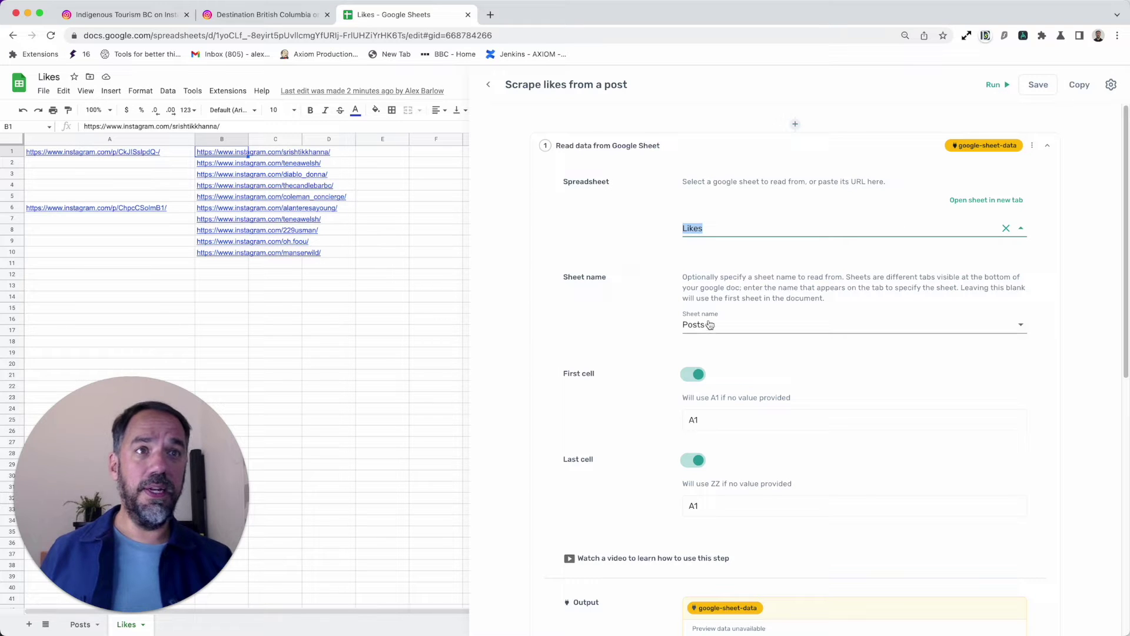
pyautogui.scroll(-3, 711, 438)
pyautogui.scroll(3, 712, 438)
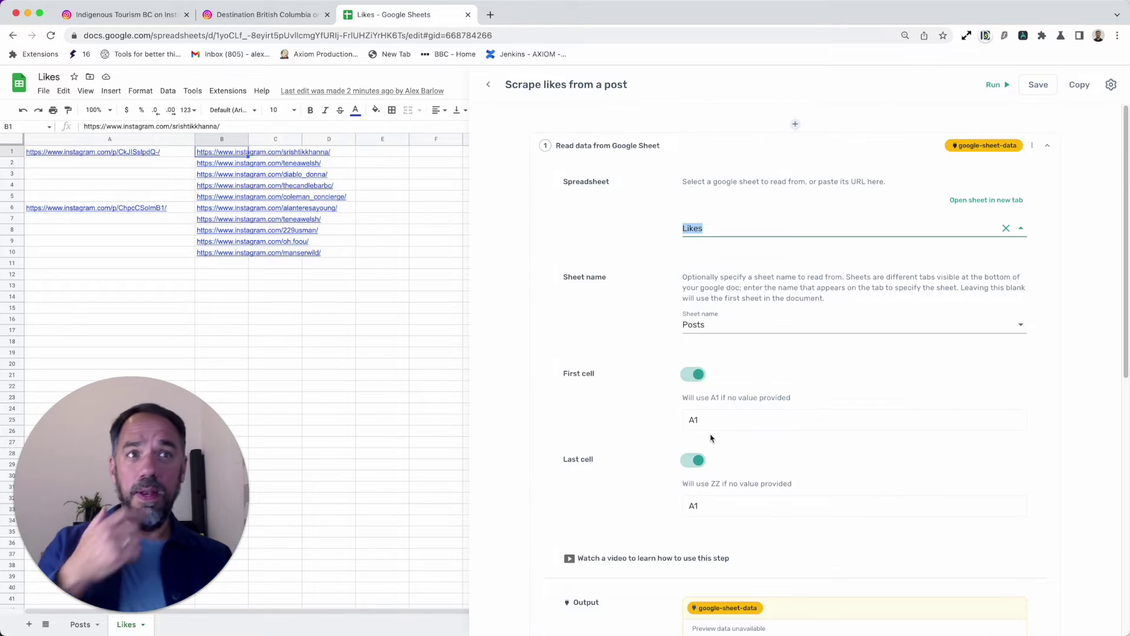
# Step: Collapse the Read data step, review Write data to a Google Sheet, and collapse it again
pyautogui.click(715, 147)
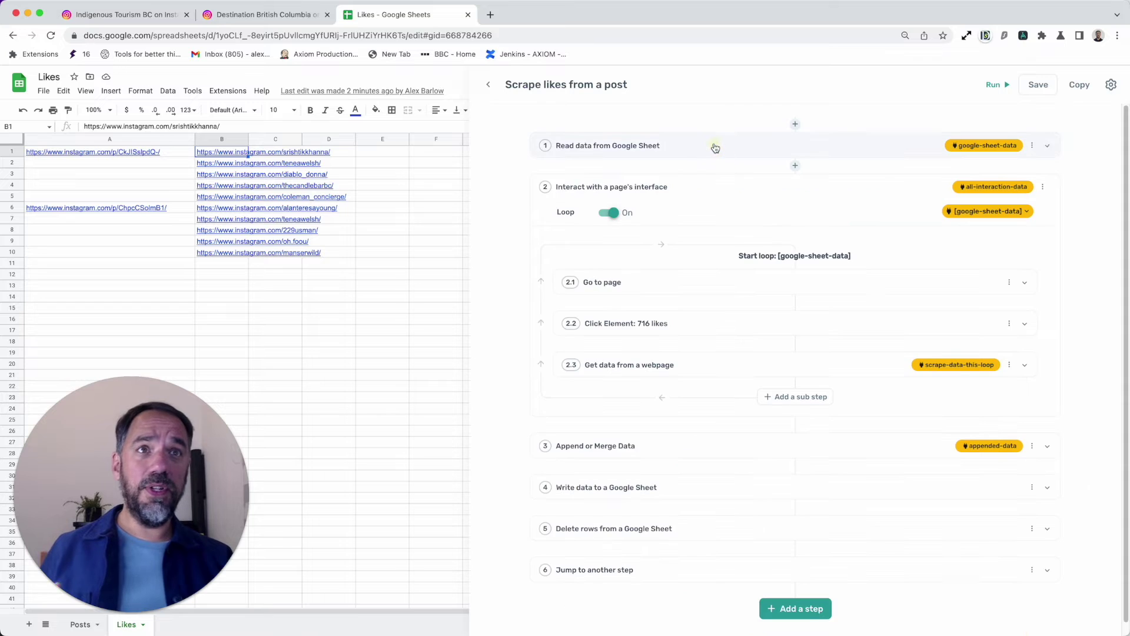
pyautogui.scroll(-1, 645, 445)
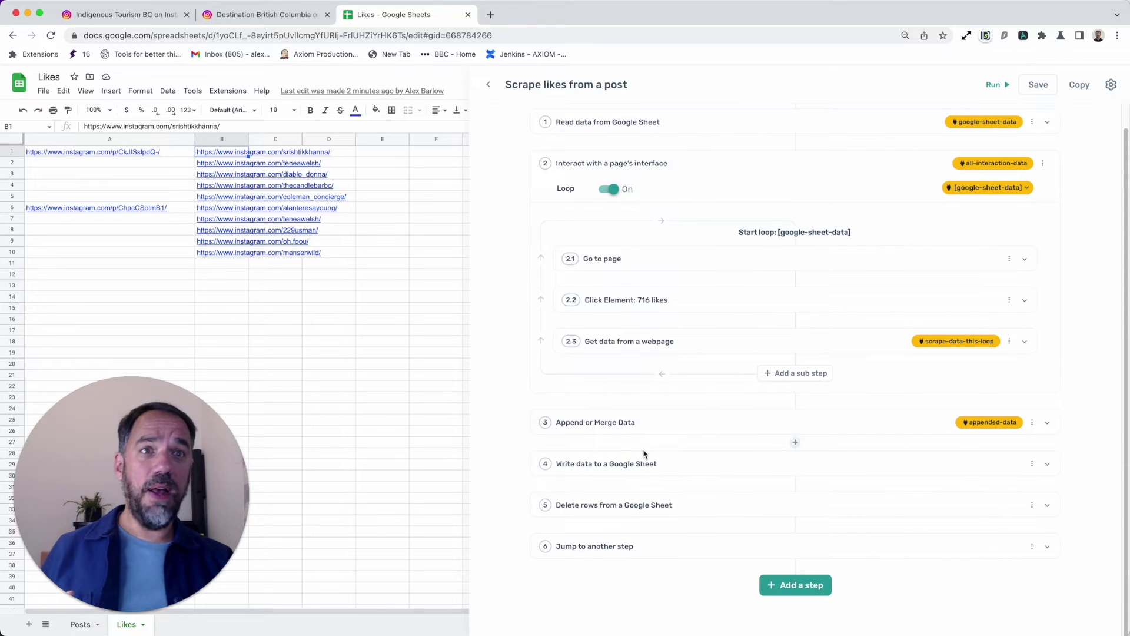
pyautogui.click(707, 471)
pyautogui.scroll(-4, 708, 480)
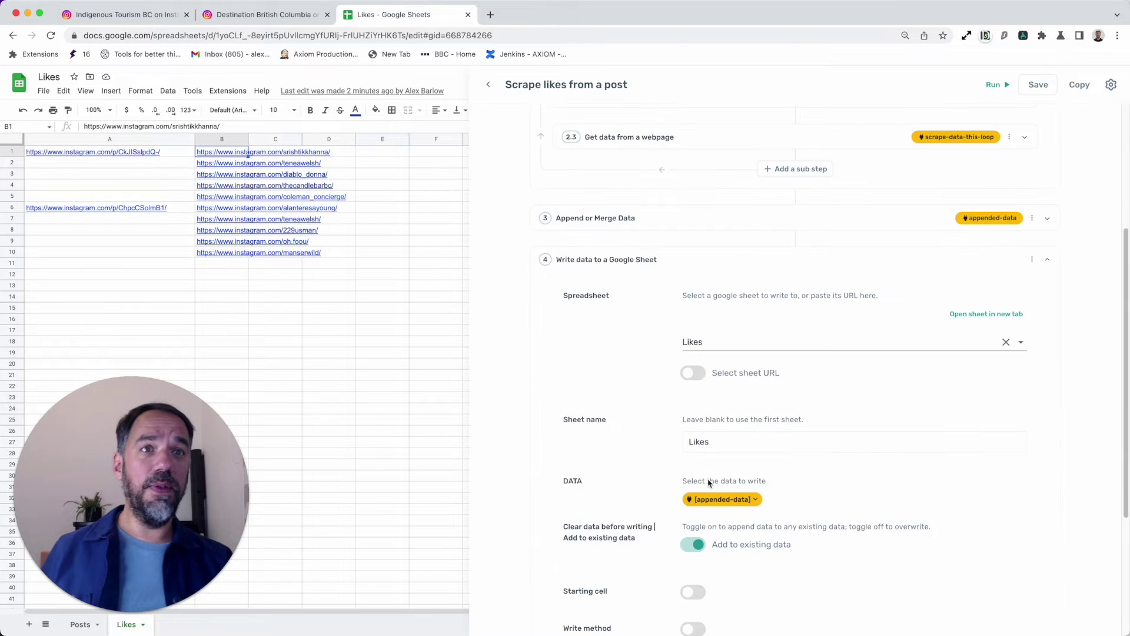
pyautogui.click(714, 260)
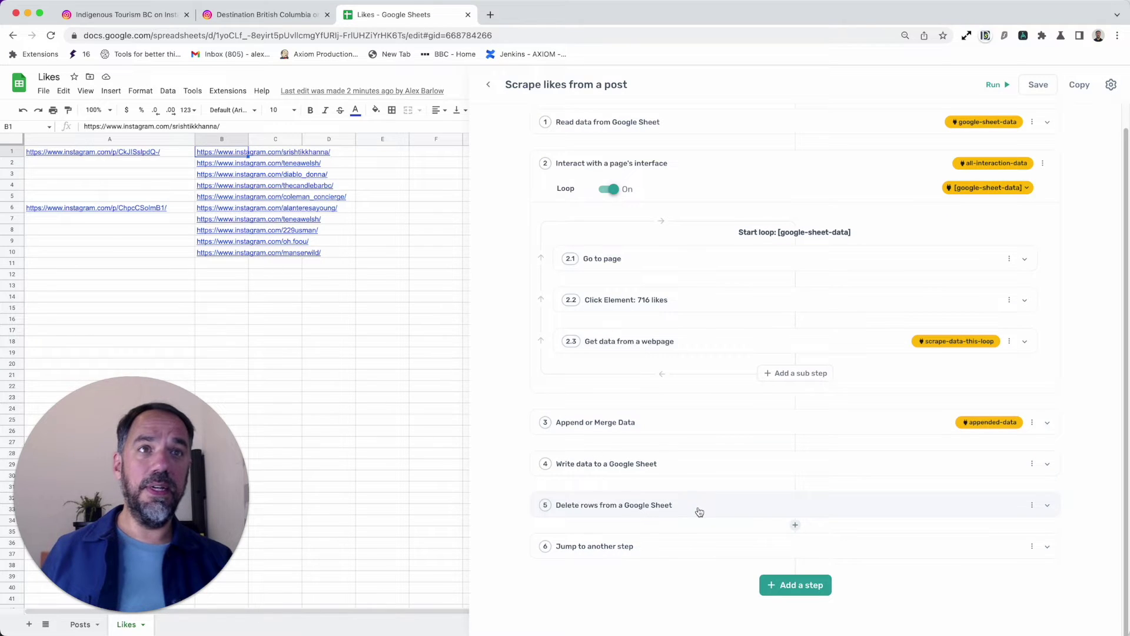
pyautogui.scroll(1, 699, 512)
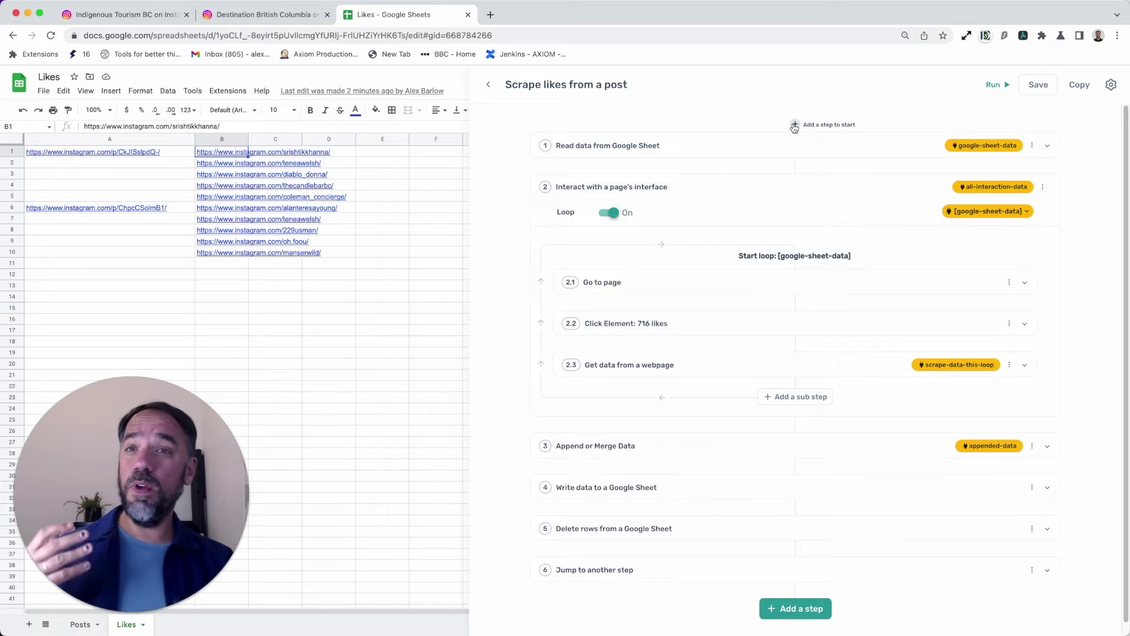
pyautogui.click(795, 125)
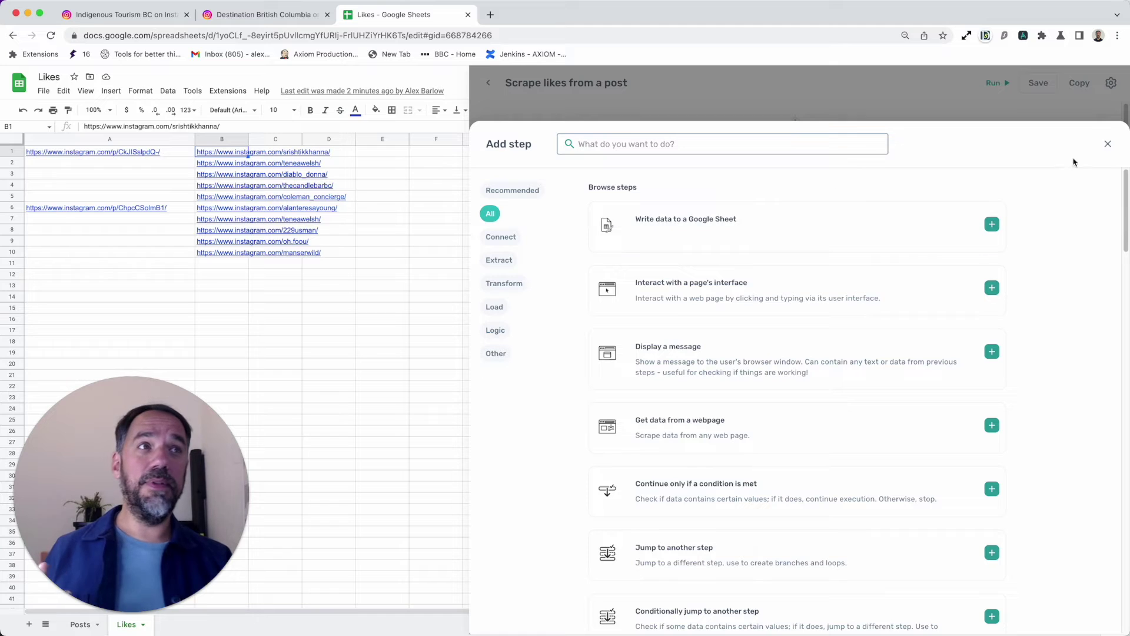
pyautogui.write('read')
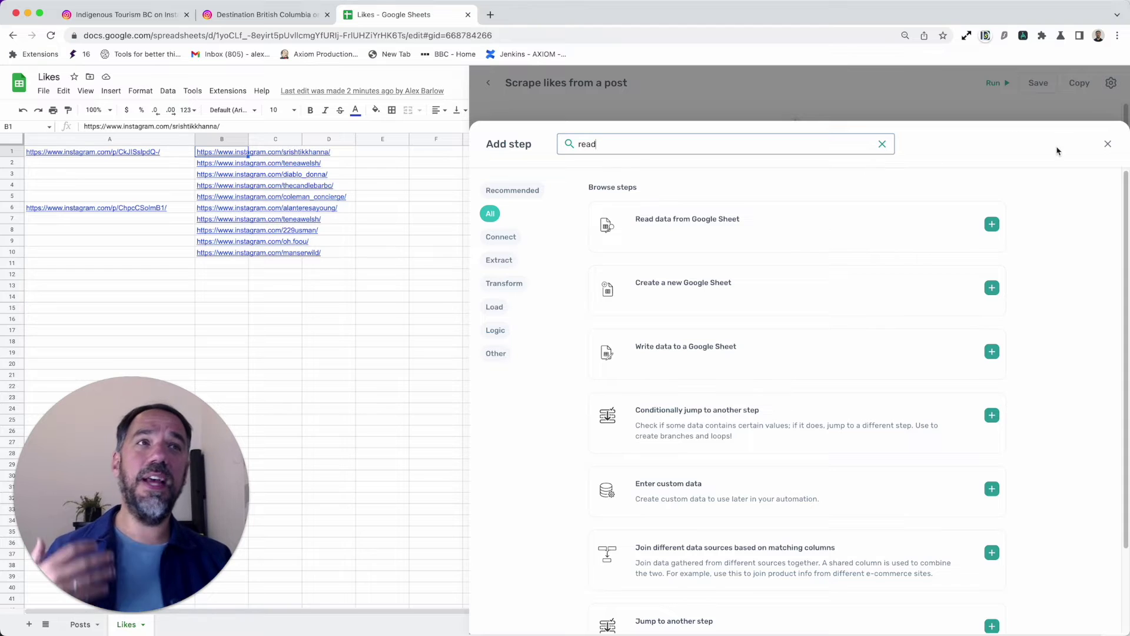
pyautogui.click(1105, 144)
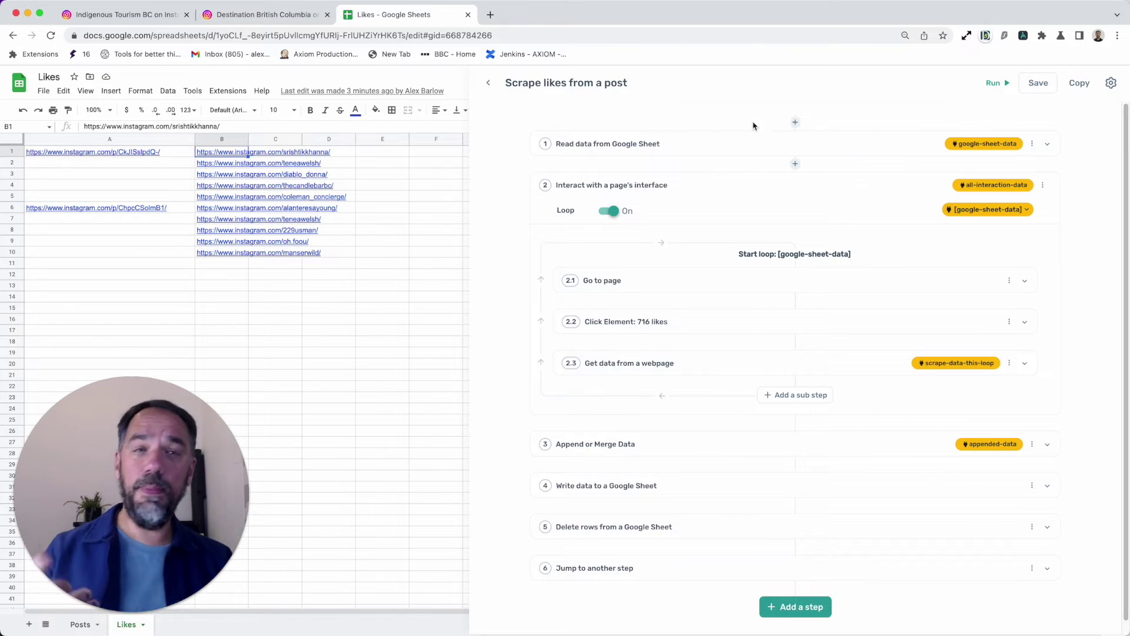
pyautogui.click(728, 143)
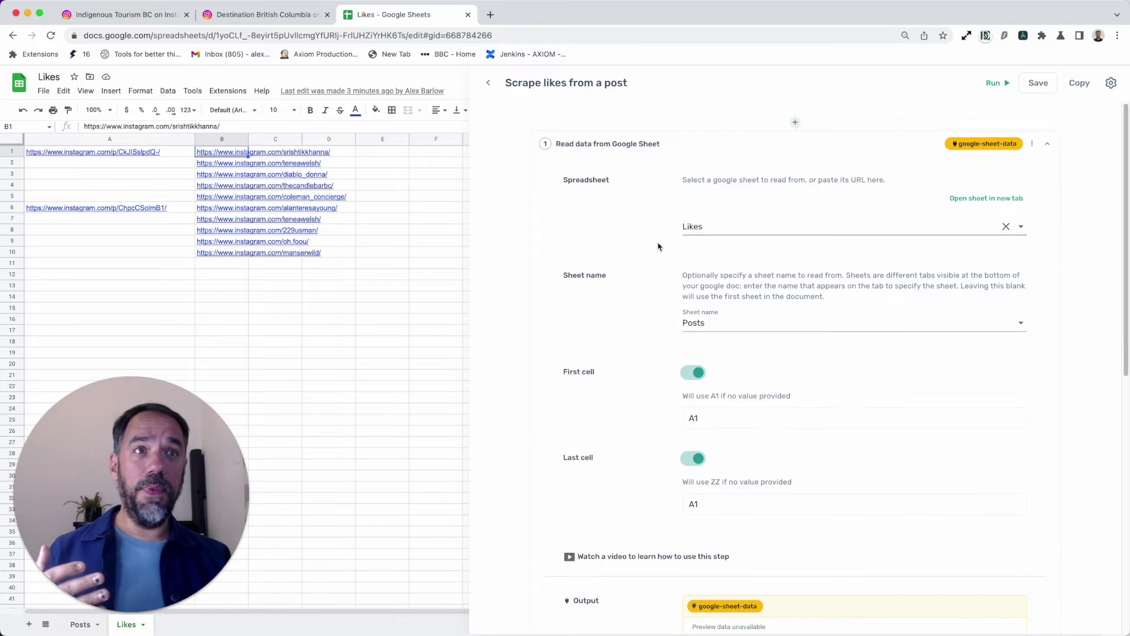
# Step: Copy the Instagram post URL into cell A1 of the Posts sheet
pyautogui.click(80, 624)
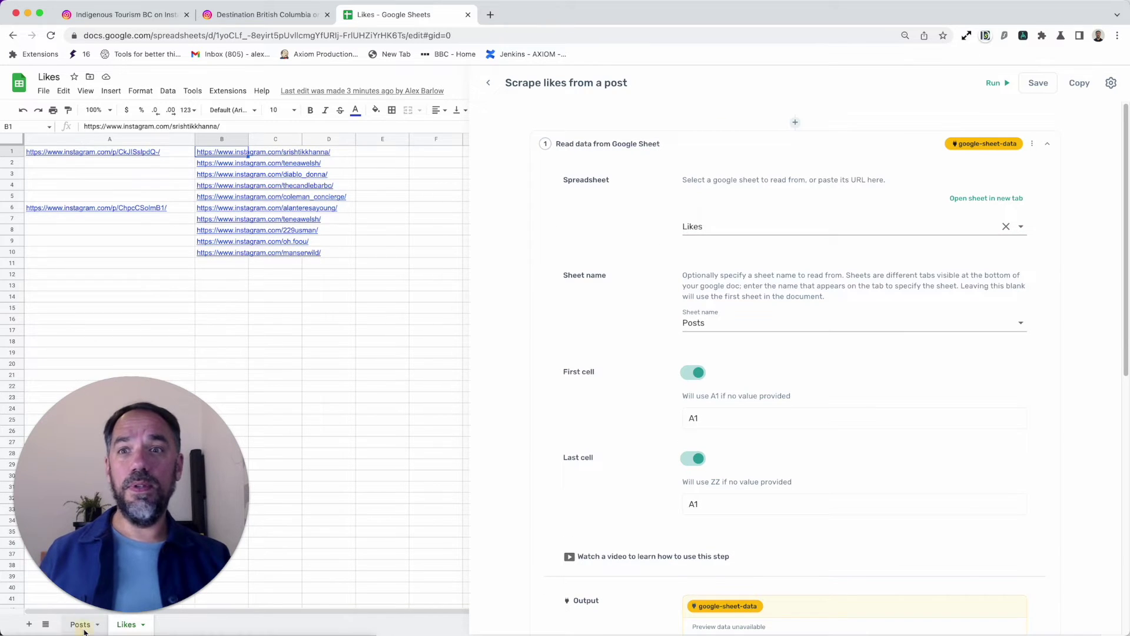
pyautogui.scroll(-3, 581, 412)
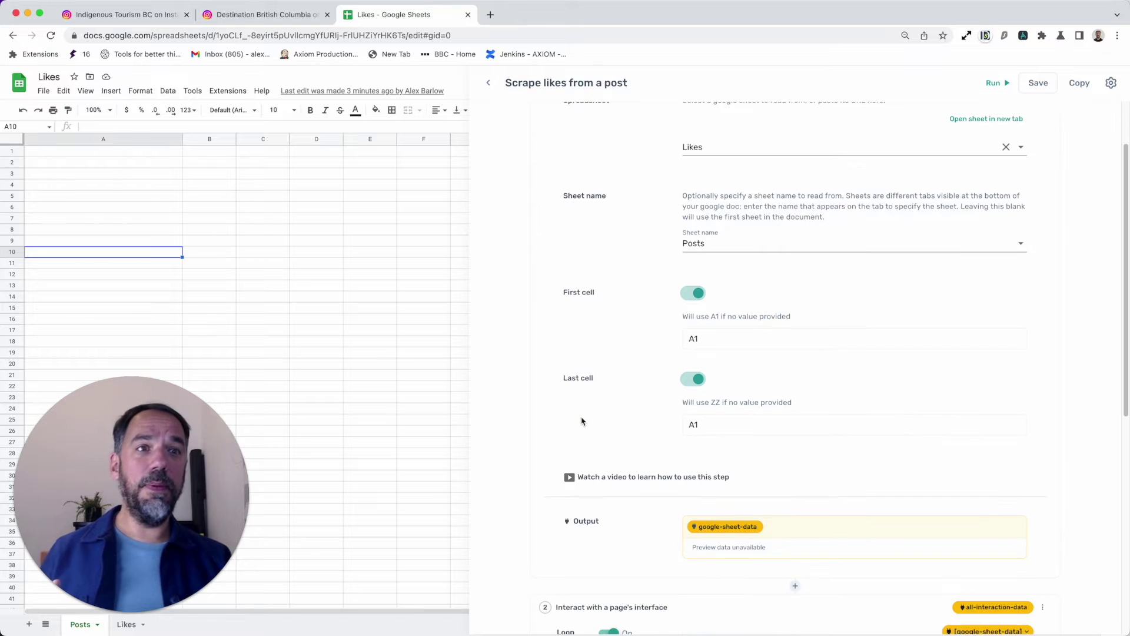
pyautogui.scroll(3, 529, 383)
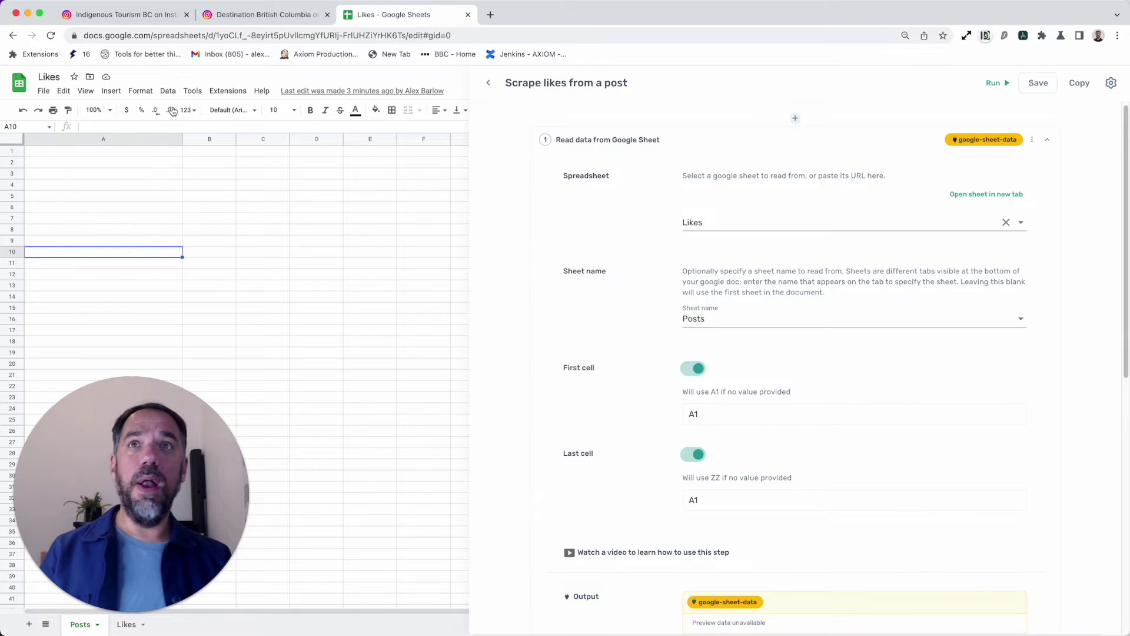
pyautogui.click(134, 13)
pyautogui.click(138, 37)
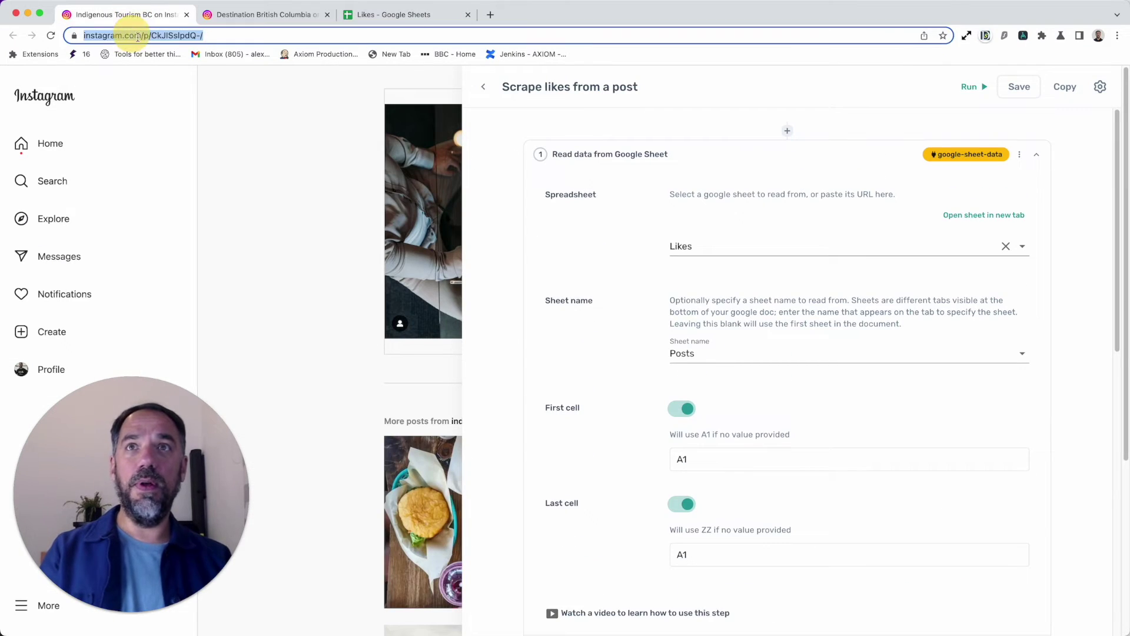
pyautogui.click(412, 15)
pyautogui.click(102, 156)
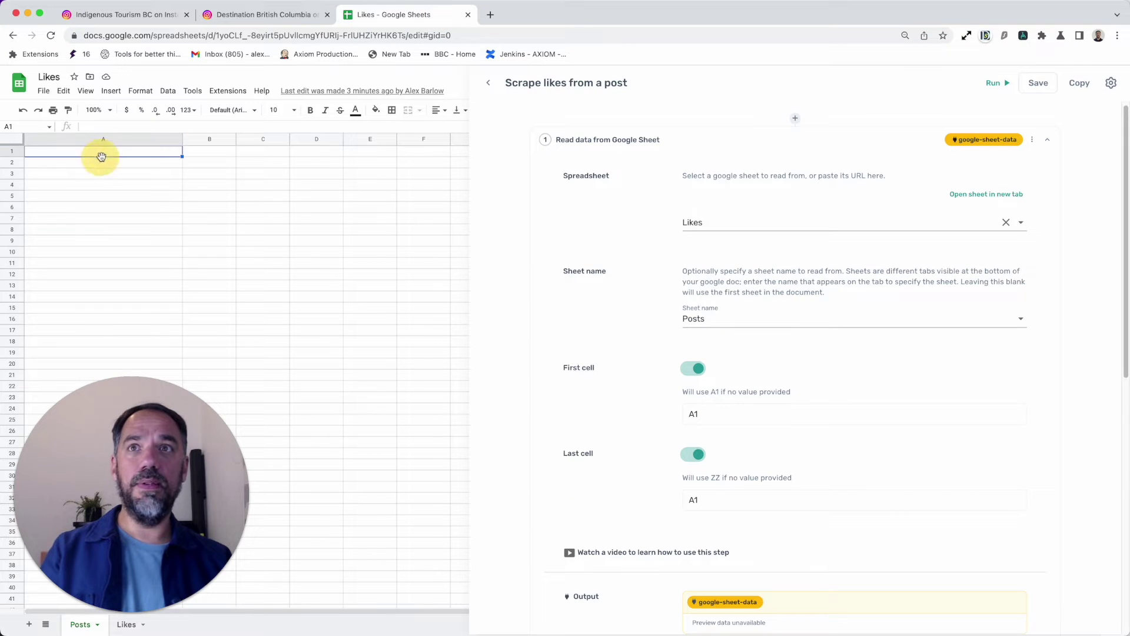
pyautogui.write('https://www.instagram.com/p/CkJISslpdQ-/')
pyautogui.click(142, 186)
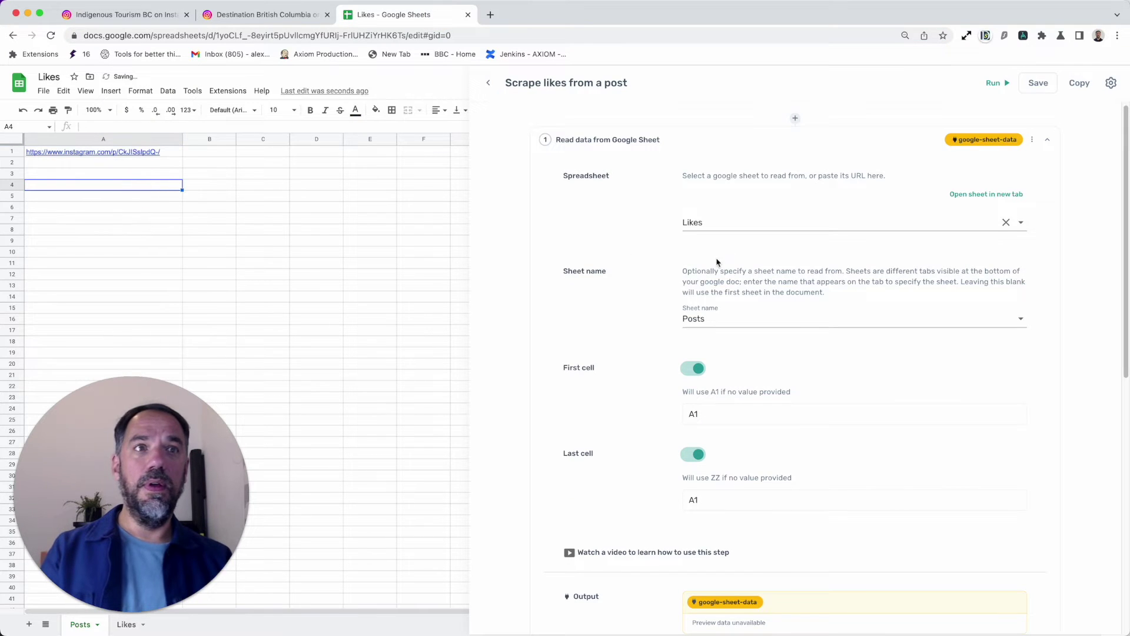
# Step: Collapse and reopen the Read data step to refresh its Column A preview
pyautogui.click(718, 147)
pyautogui.click(718, 154)
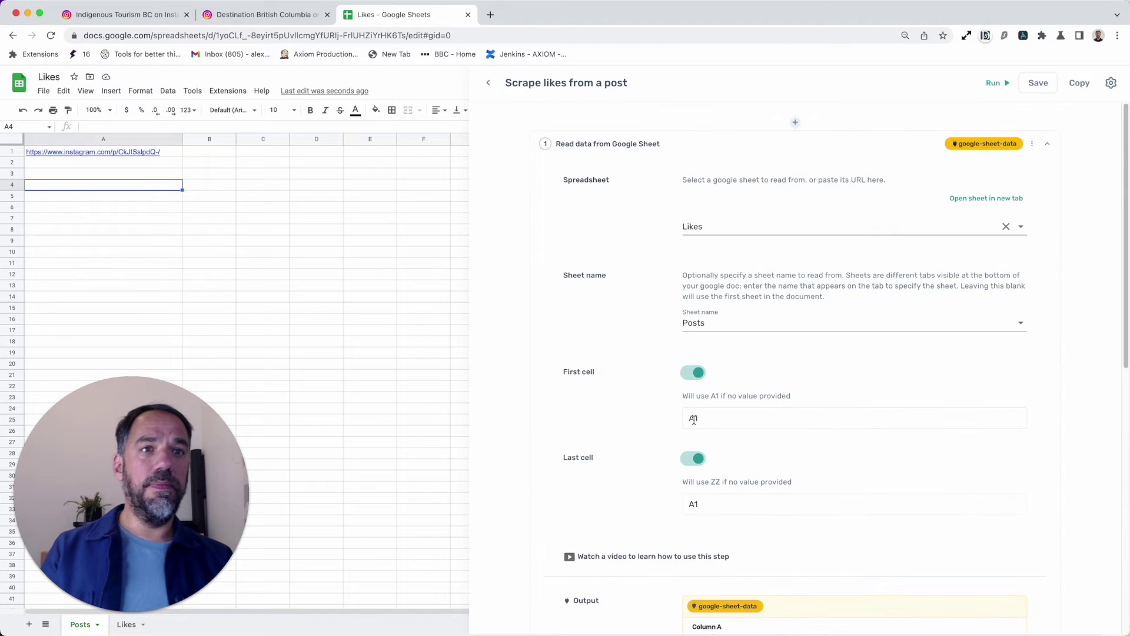
pyautogui.scroll(-3, 694, 420)
pyautogui.scroll(3, 765, 506)
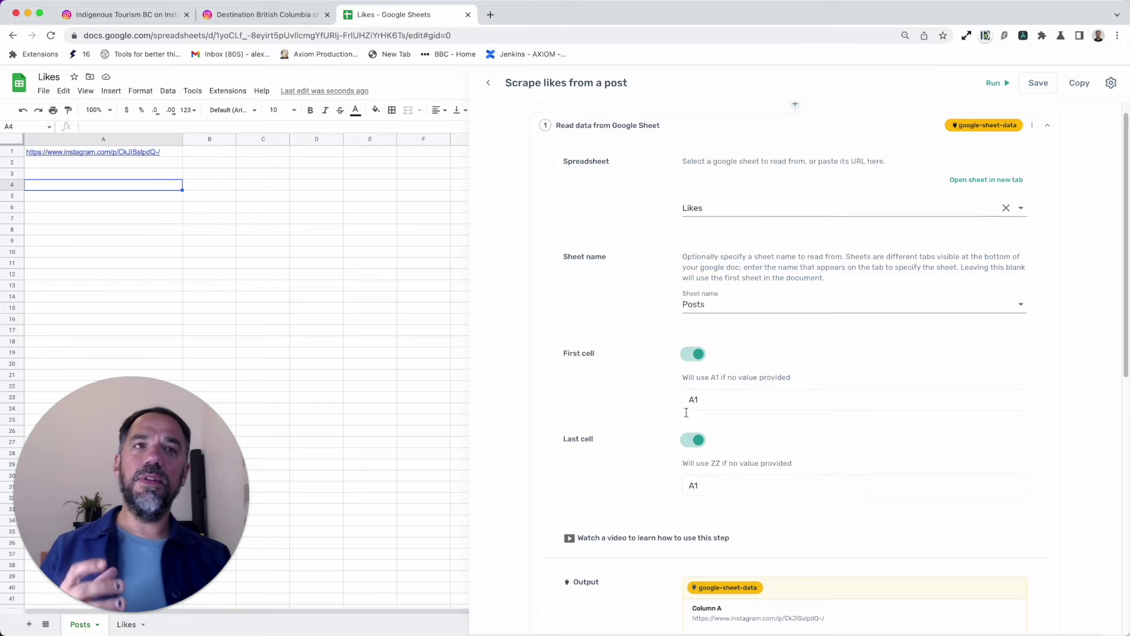
pyautogui.scroll(-10, 671, 461)
pyautogui.scroll(10, 638, 537)
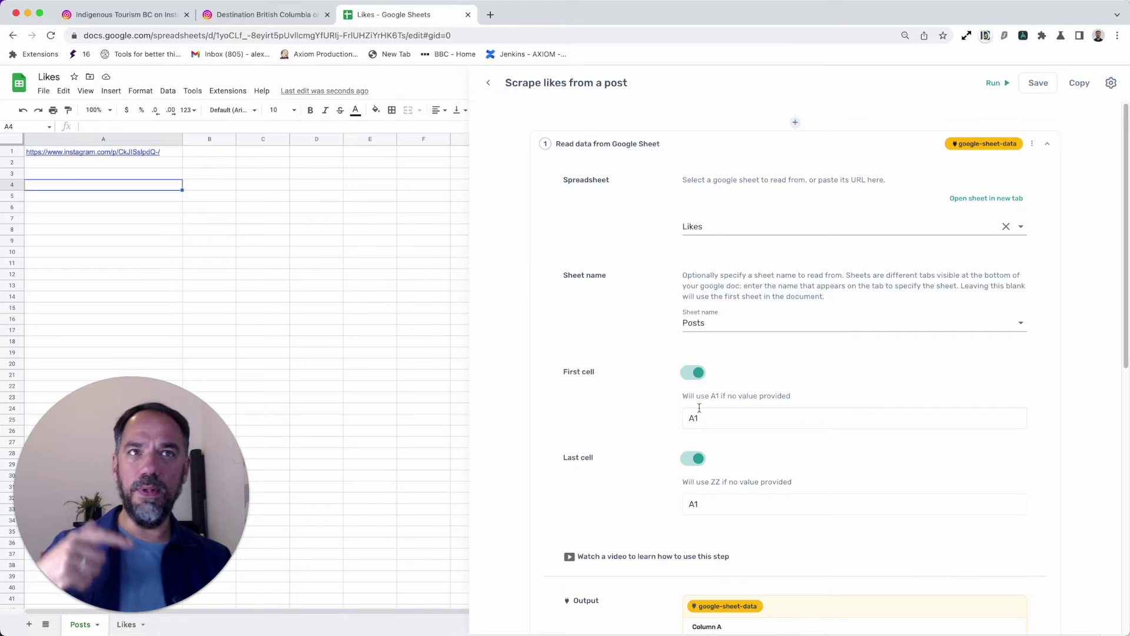
pyautogui.scroll(-2, 699, 407)
pyautogui.scroll(-1, 700, 406)
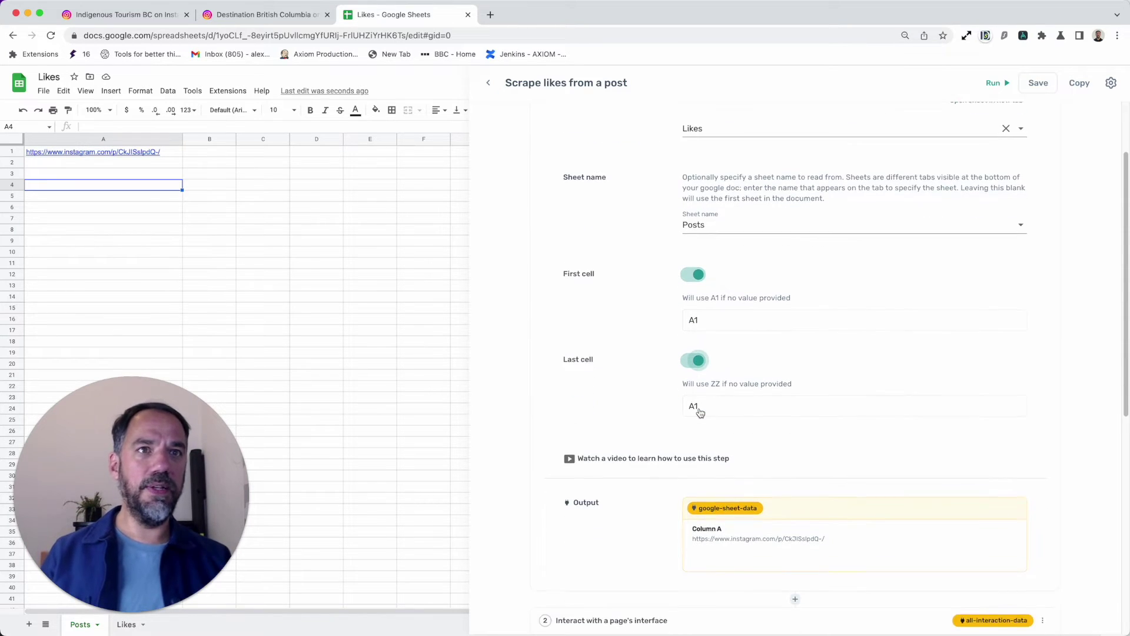
pyautogui.scroll(3, 700, 406)
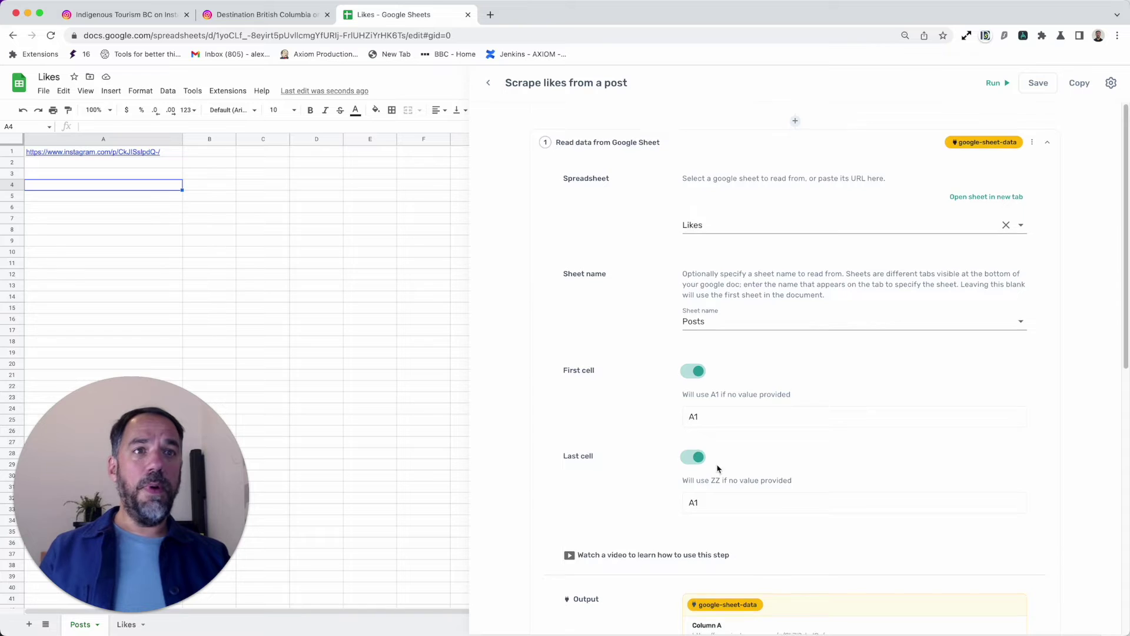
pyautogui.scroll(-5, 716, 469)
pyautogui.scroll(2, 740, 422)
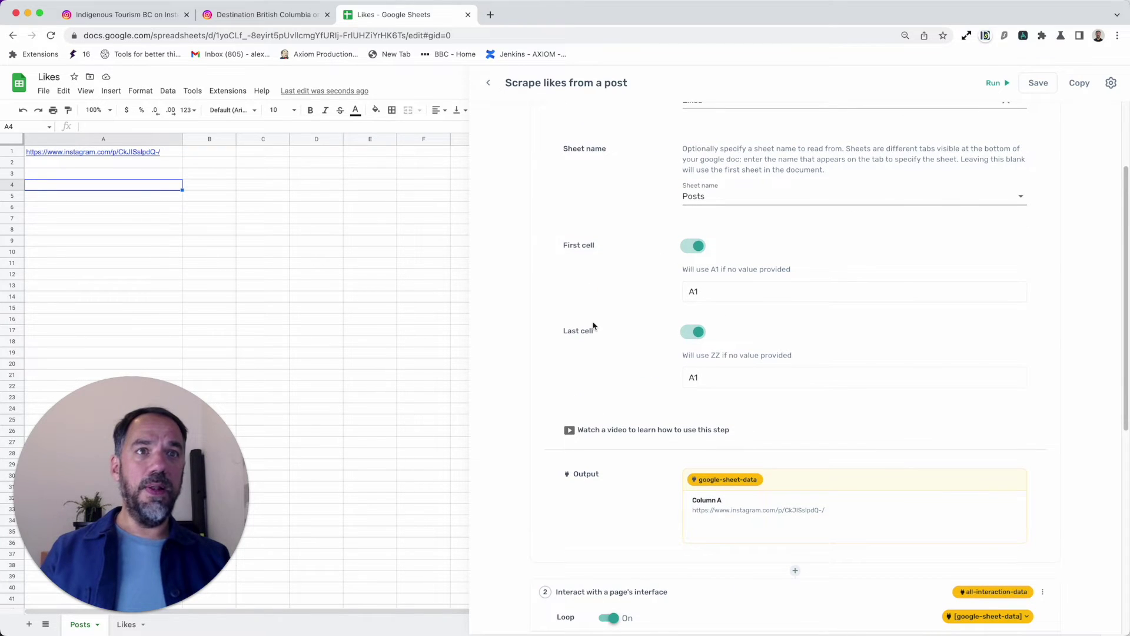
pyautogui.scroll(-2, 715, 488)
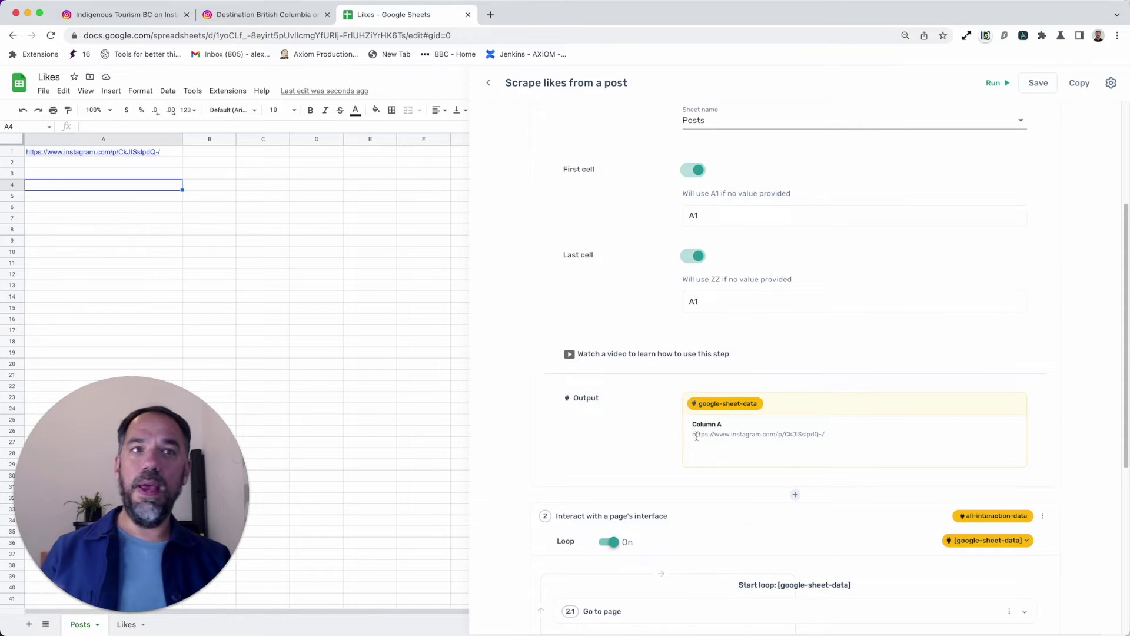
pyautogui.scroll(-5, 697, 441)
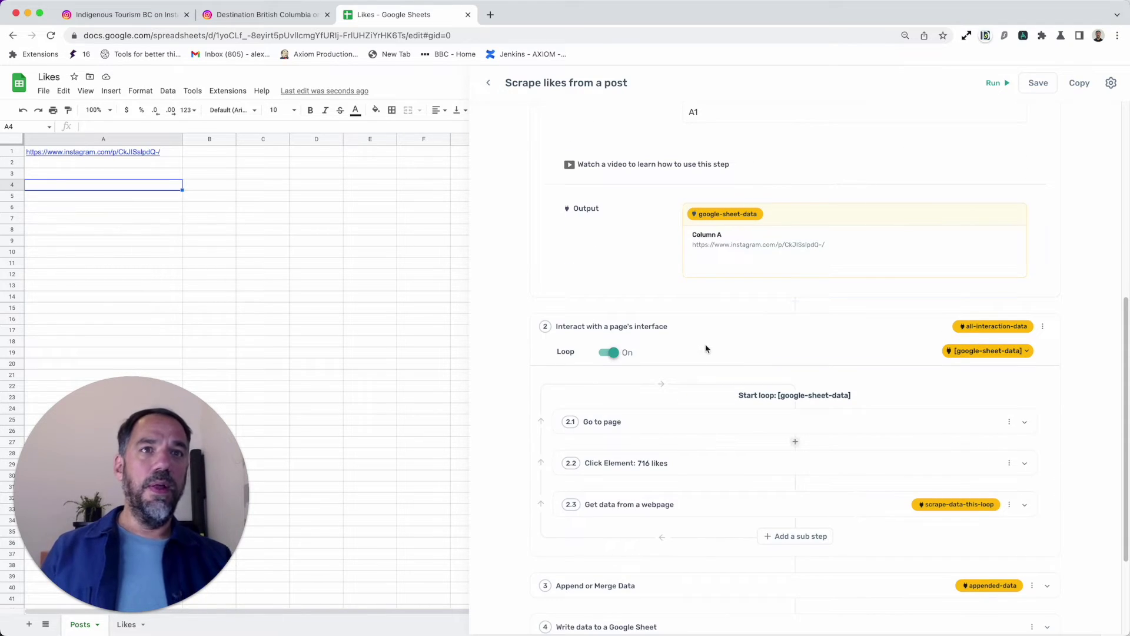
pyautogui.click(610, 353)
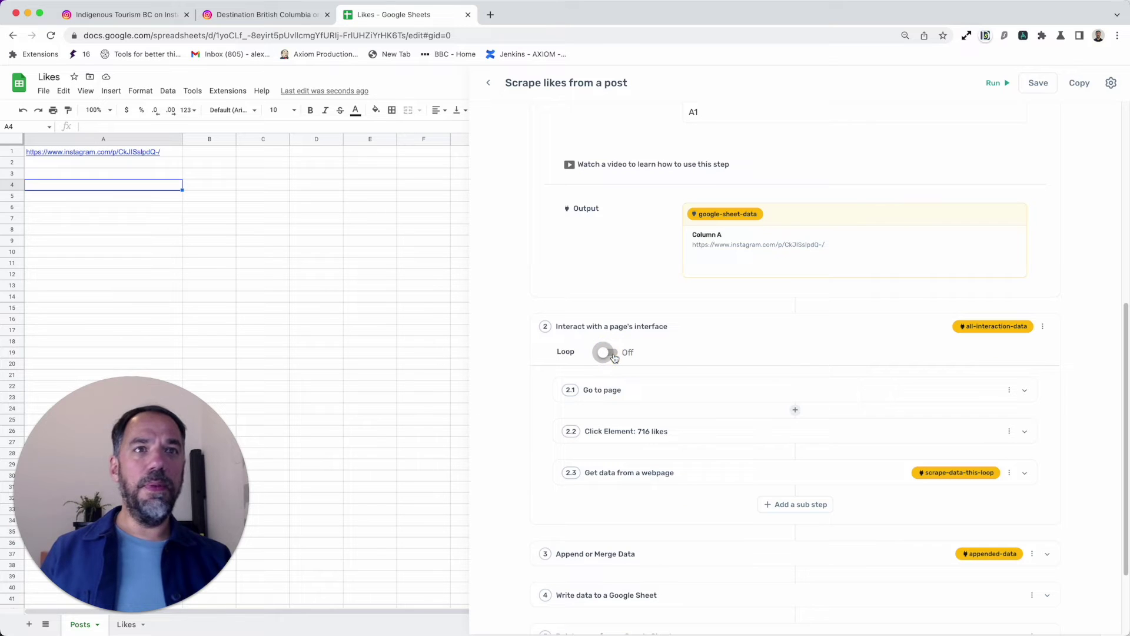
# Step: Replace the Go to page URL with the google-sheet-data Column A value and save it
pyautogui.scroll(-2, 712, 353)
pyautogui.click(709, 350)
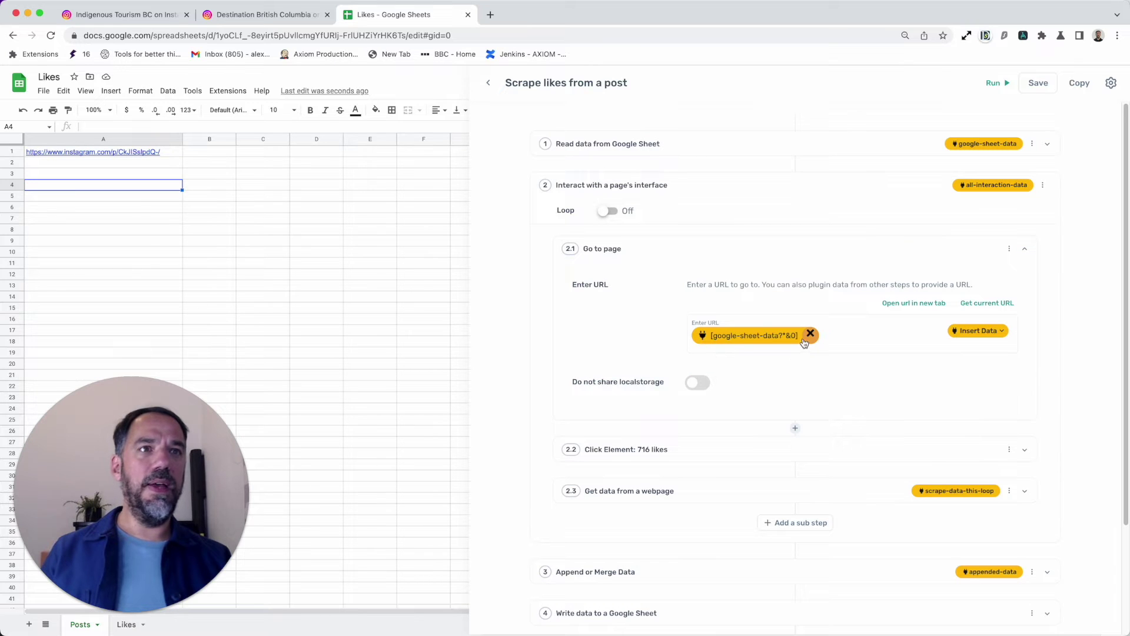
pyautogui.click(810, 333)
pyautogui.click(965, 334)
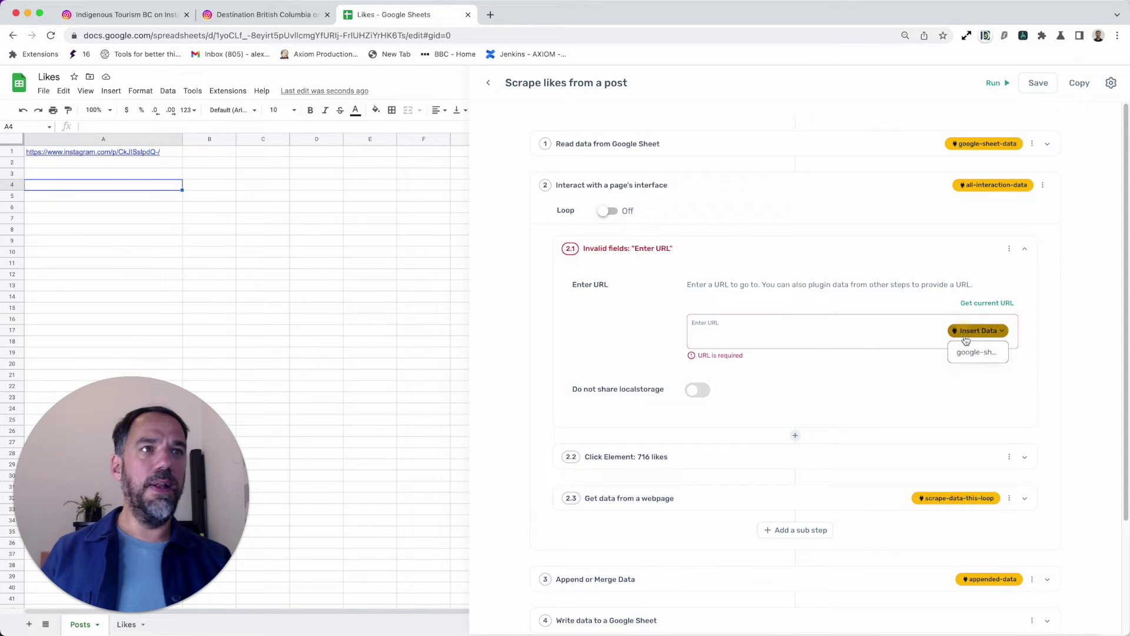
pyautogui.click(976, 352)
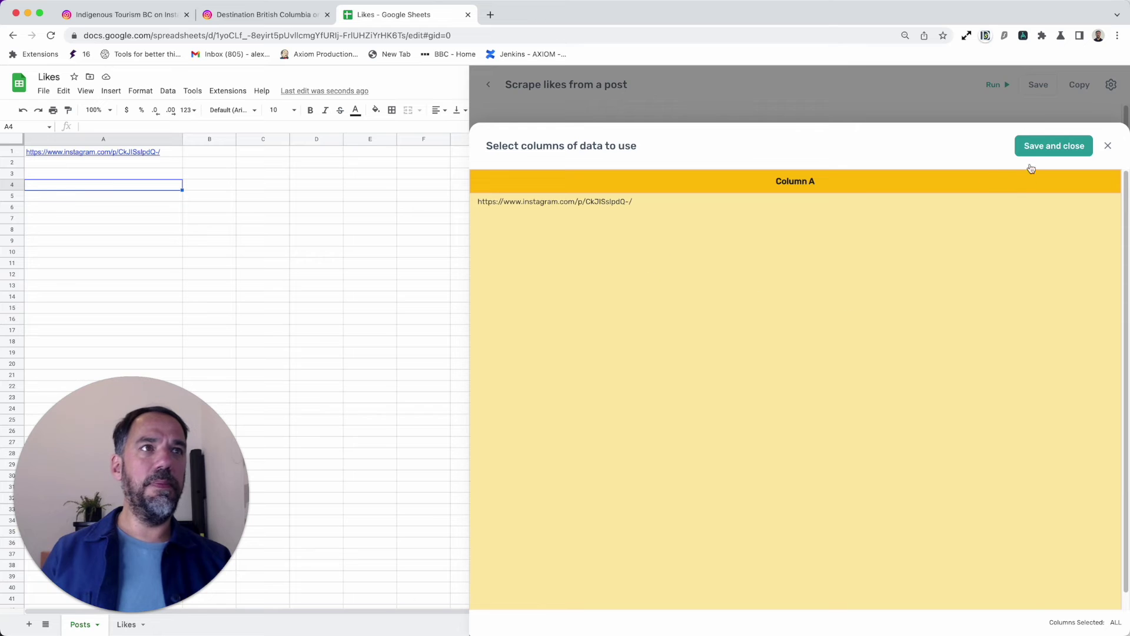
pyautogui.click(1045, 146)
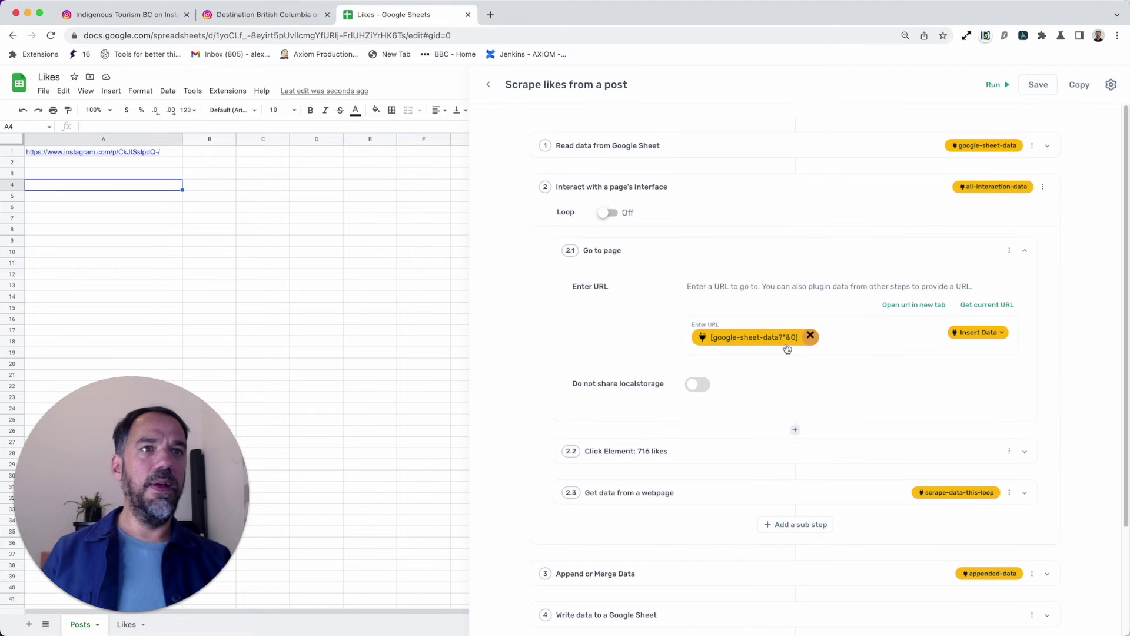
pyautogui.click(772, 249)
pyautogui.click(771, 247)
pyautogui.click(771, 247)
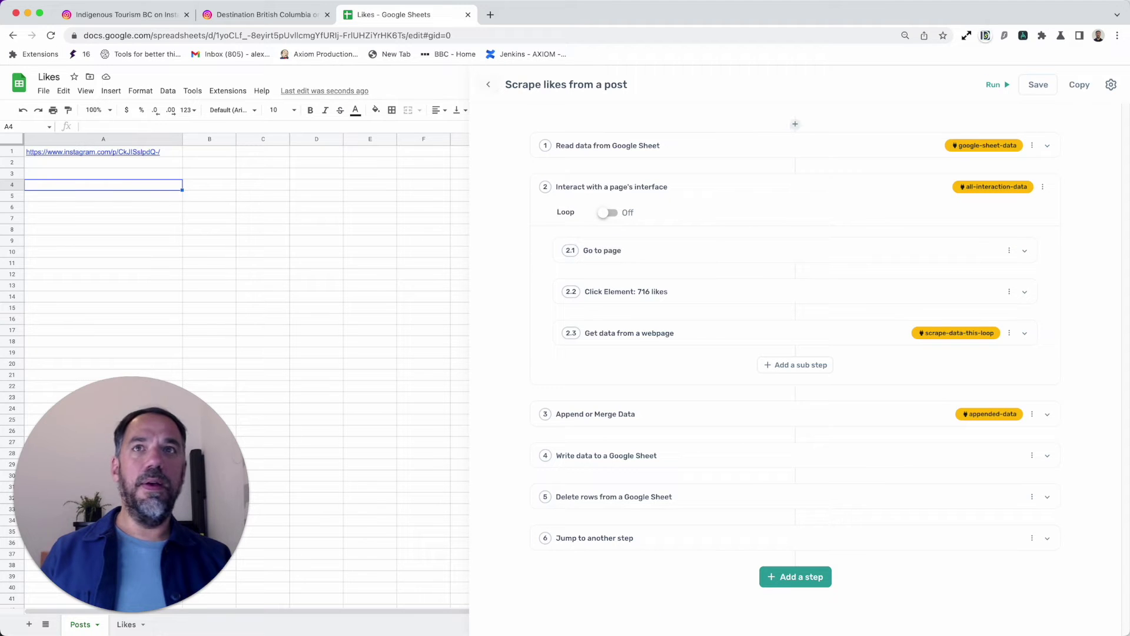
# Step: On the bear video post, open the Axiom workflow's Click Element sub-step settings
pyautogui.click(246, 23)
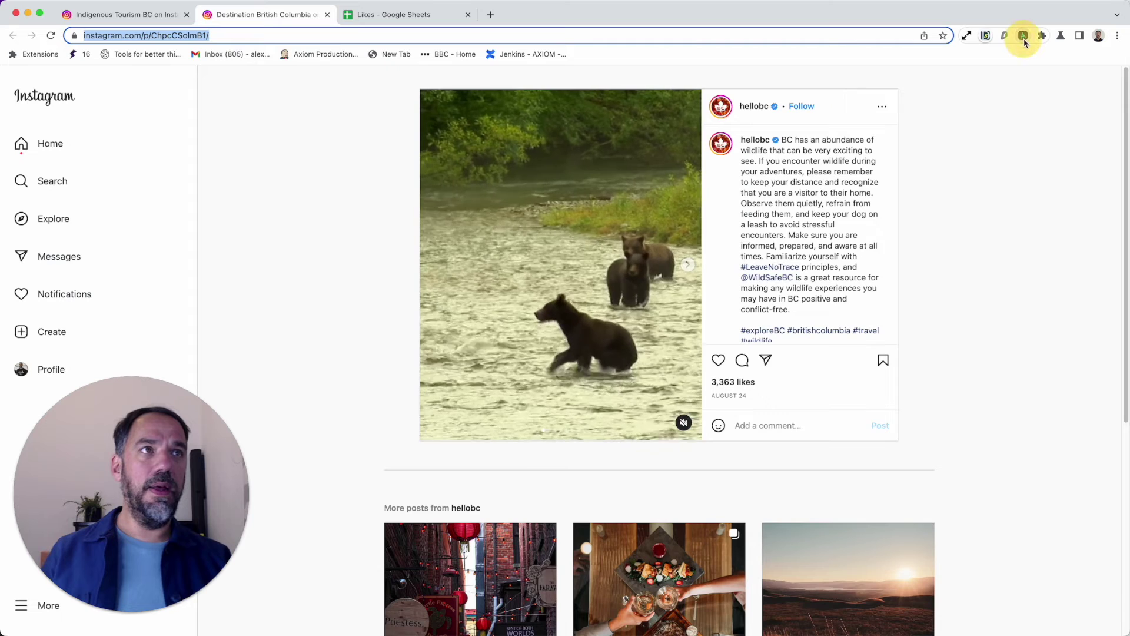
pyautogui.click(1022, 36)
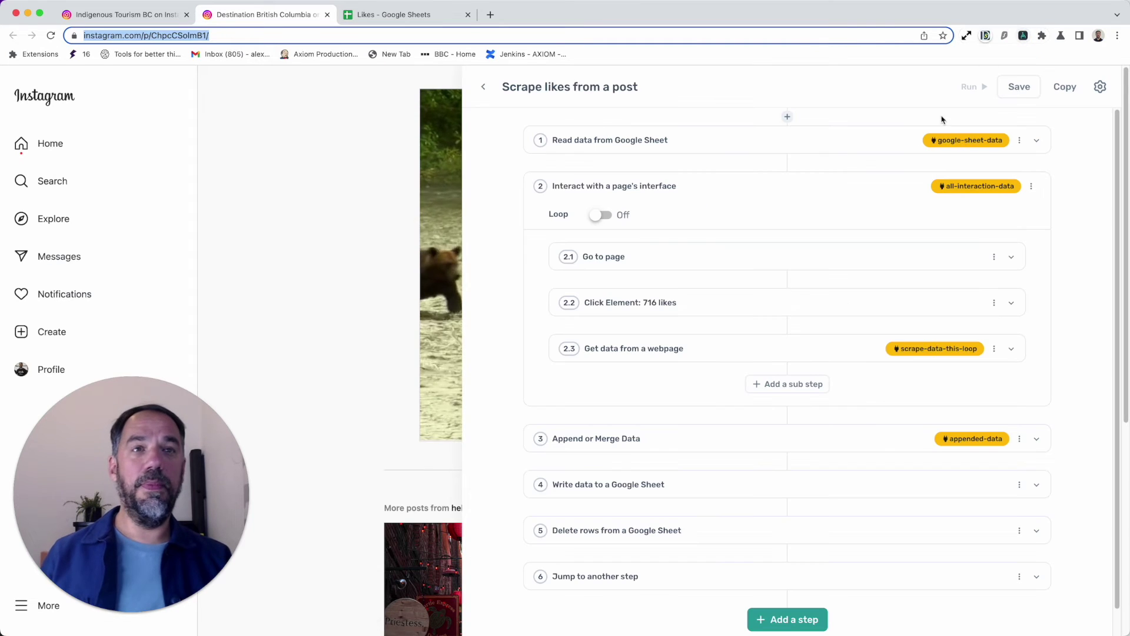
pyautogui.click(754, 361)
pyautogui.scroll(-5, 753, 361)
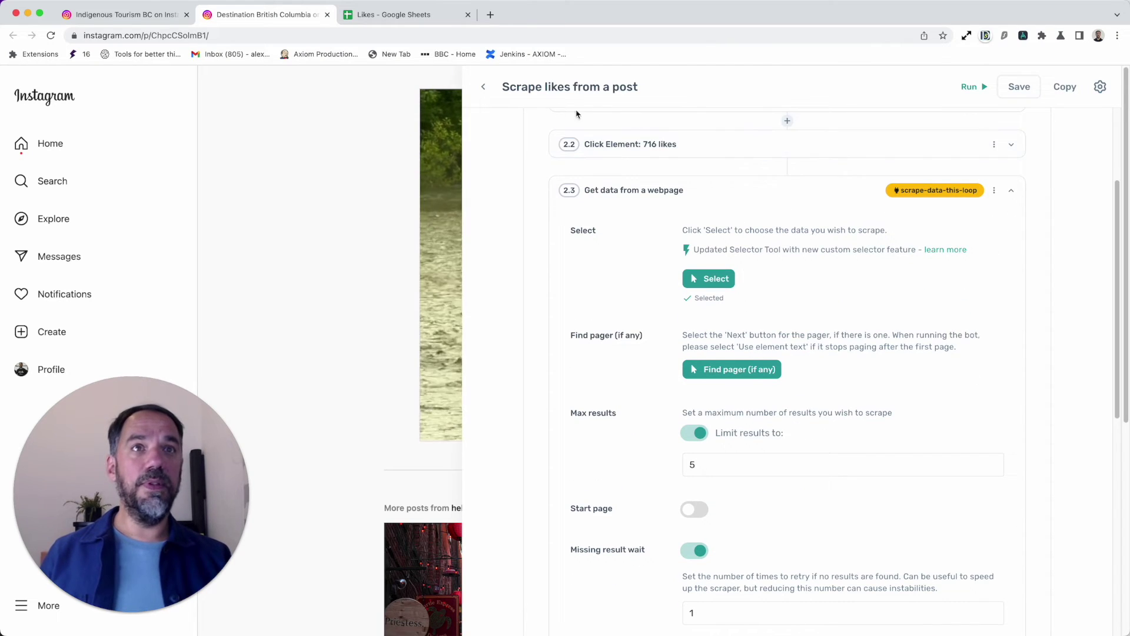
pyautogui.scroll(2, 714, 242)
pyautogui.click(717, 229)
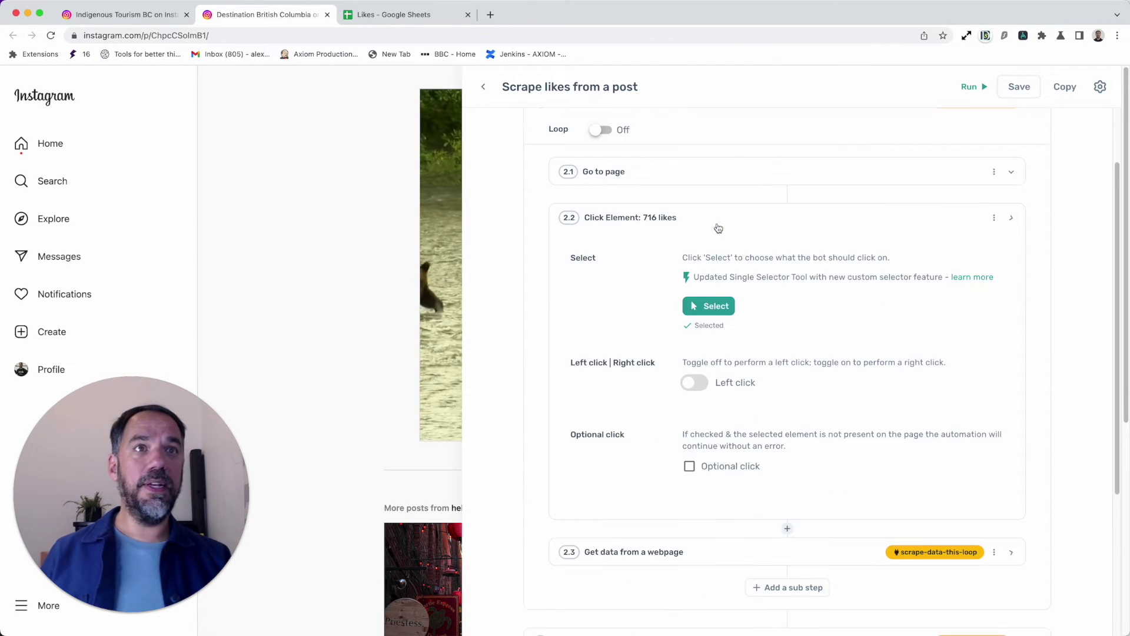
# Step: Target the '3,363 likes' count with the click step and confirm, opening the Likes list
pyautogui.click(712, 306)
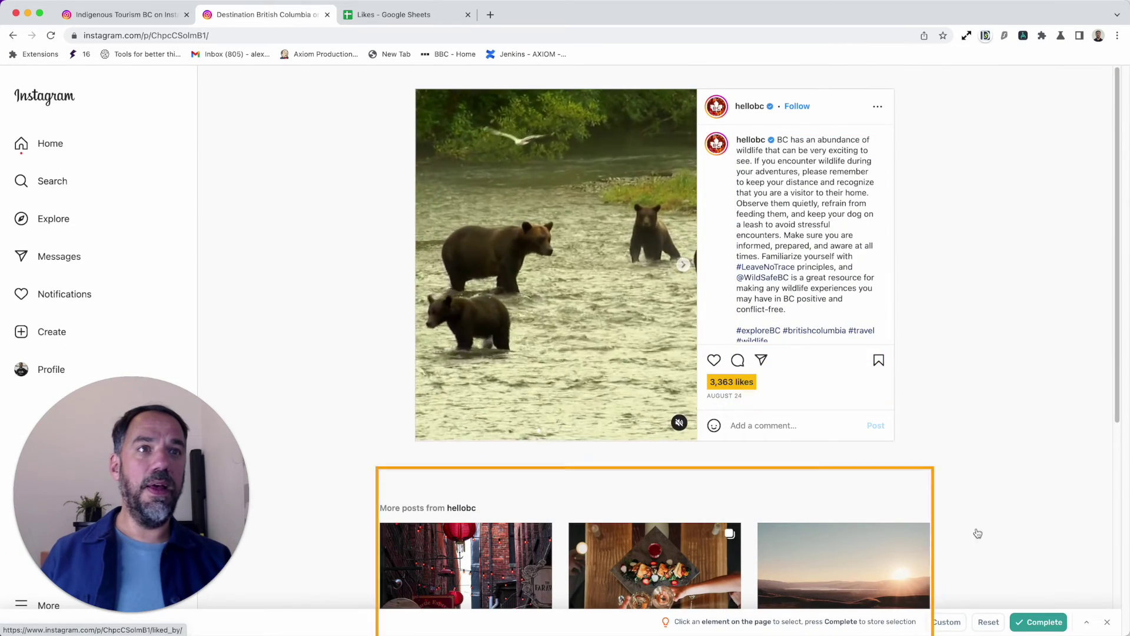
pyautogui.click(1038, 621)
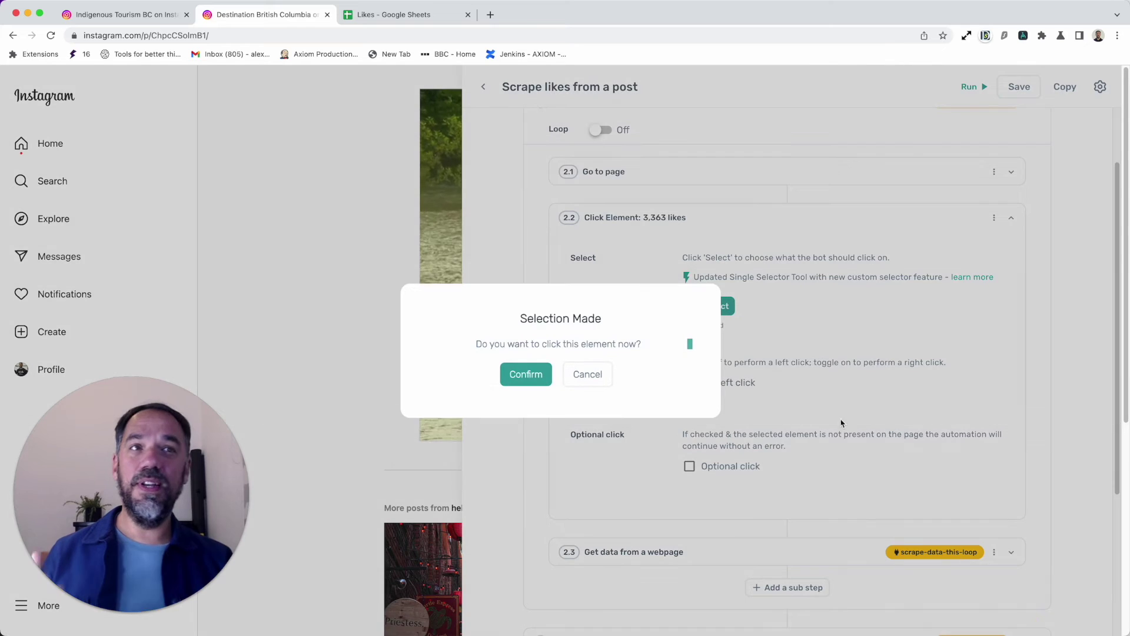
pyautogui.click(545, 386)
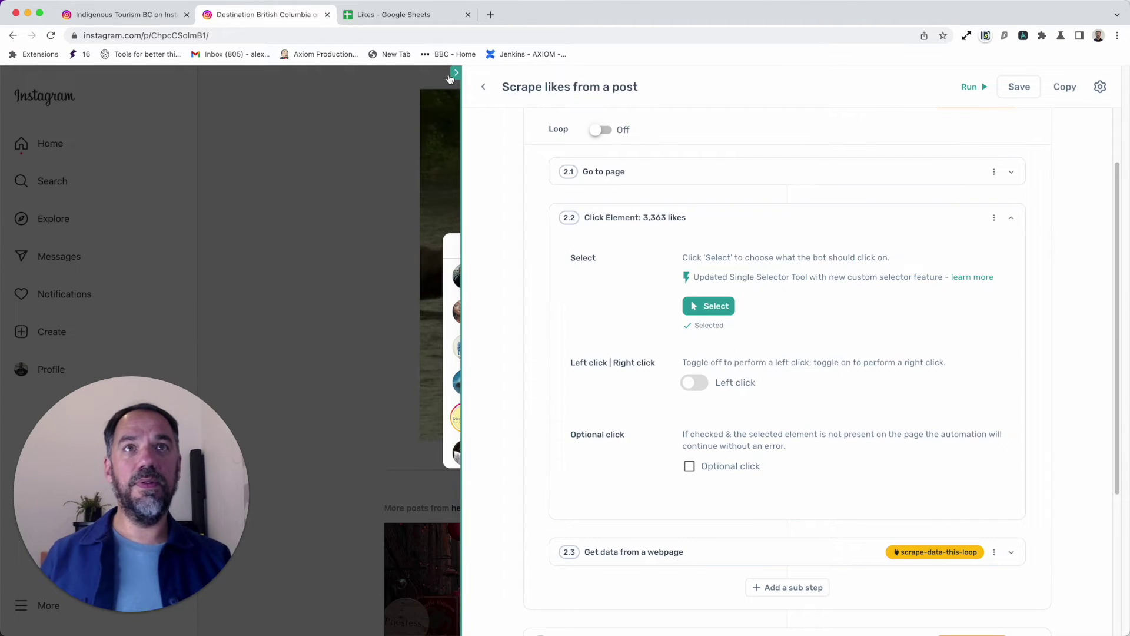
pyautogui.click(451, 73)
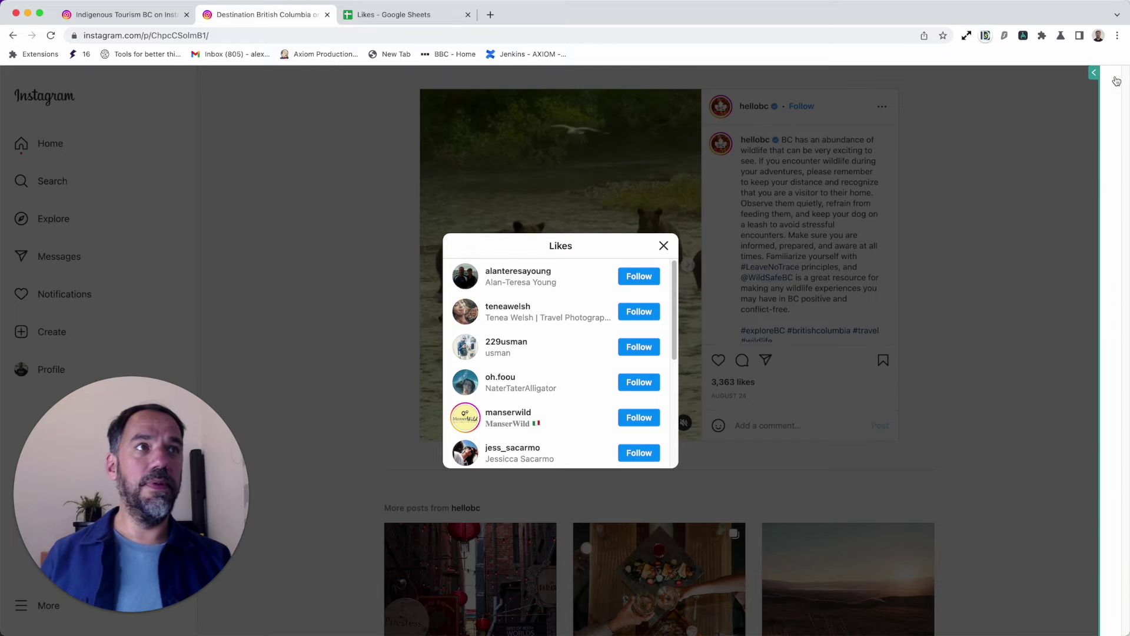
pyautogui.click(1116, 81)
# Step: Start a new data selection and set scraped column A to Select link
pyautogui.click(792, 219)
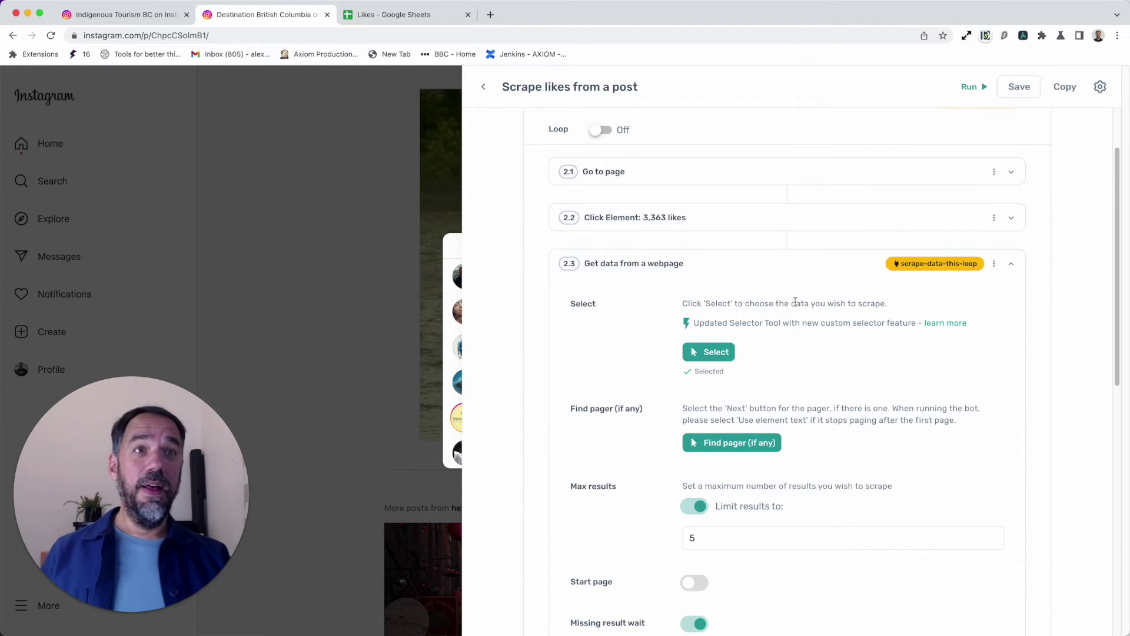
pyautogui.click(715, 361)
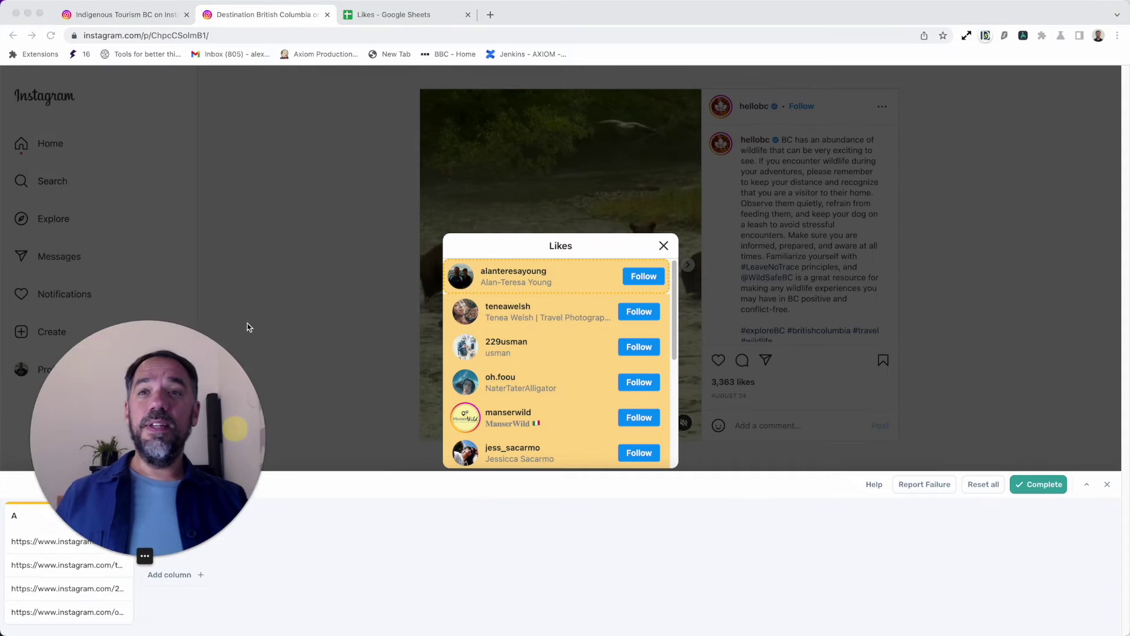
pyautogui.moveTo(123, 519)
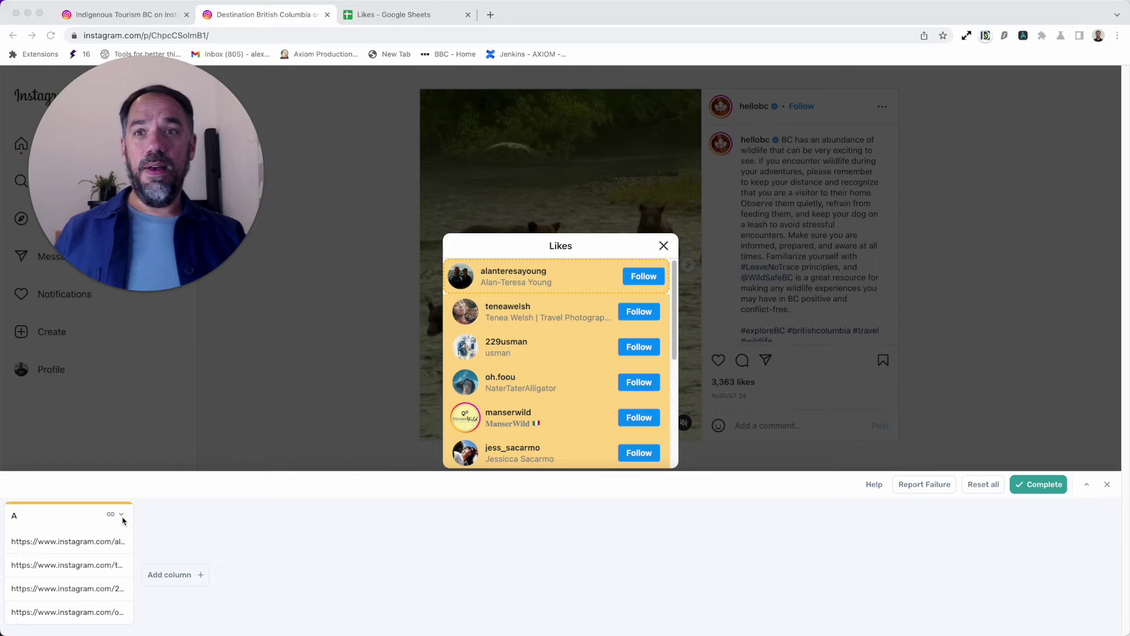
pyautogui.click(121, 514)
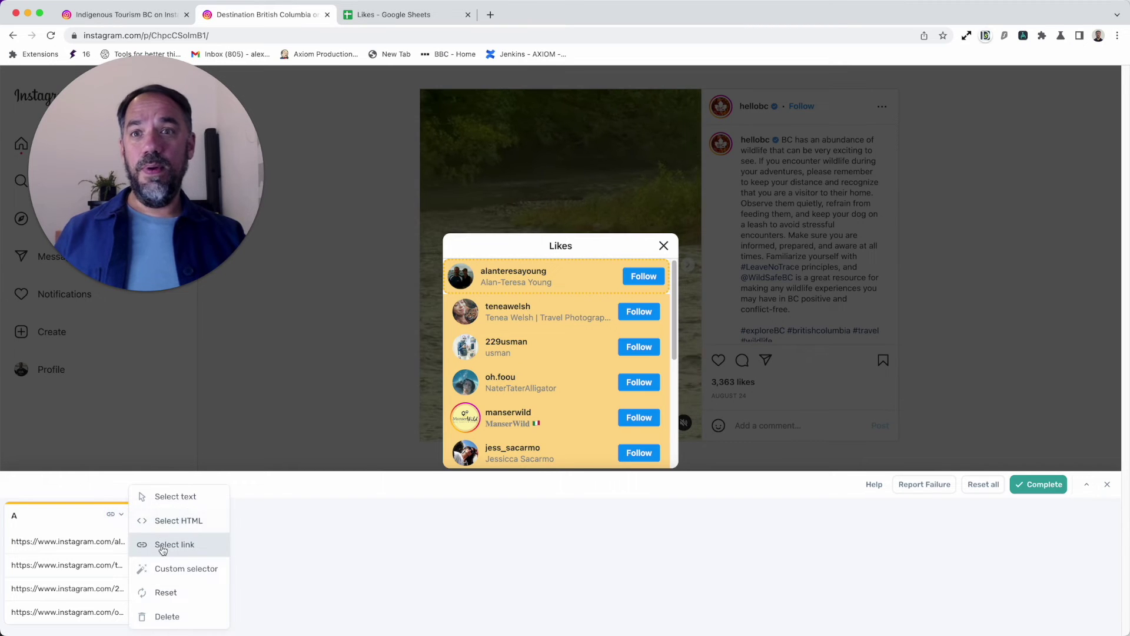
pyautogui.click(163, 545)
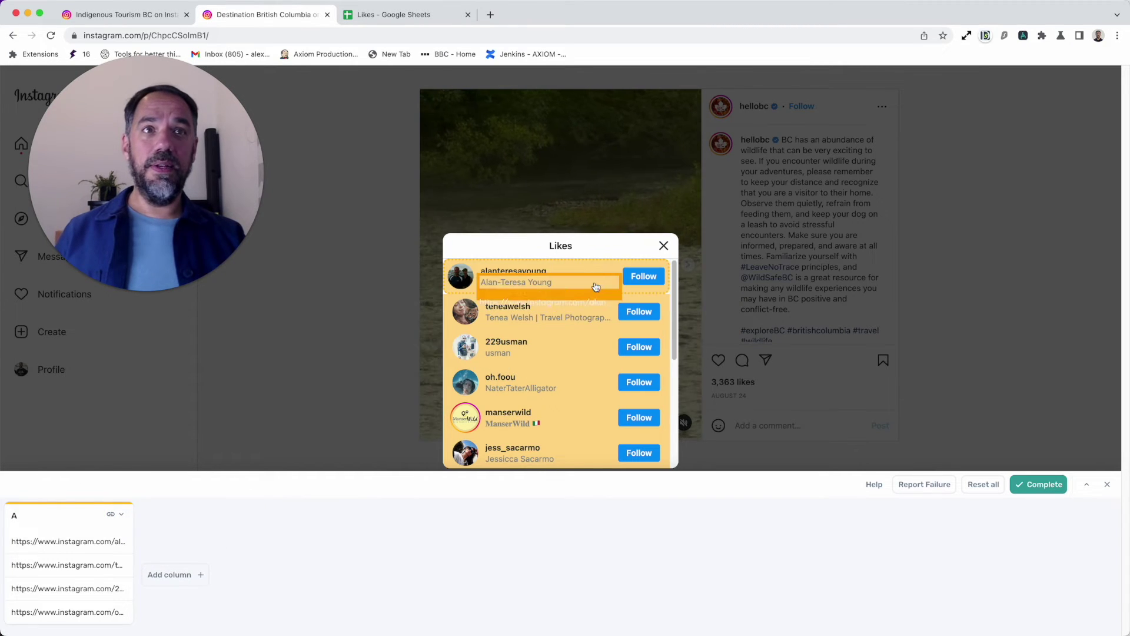
pyautogui.click(123, 516)
pyautogui.click(184, 600)
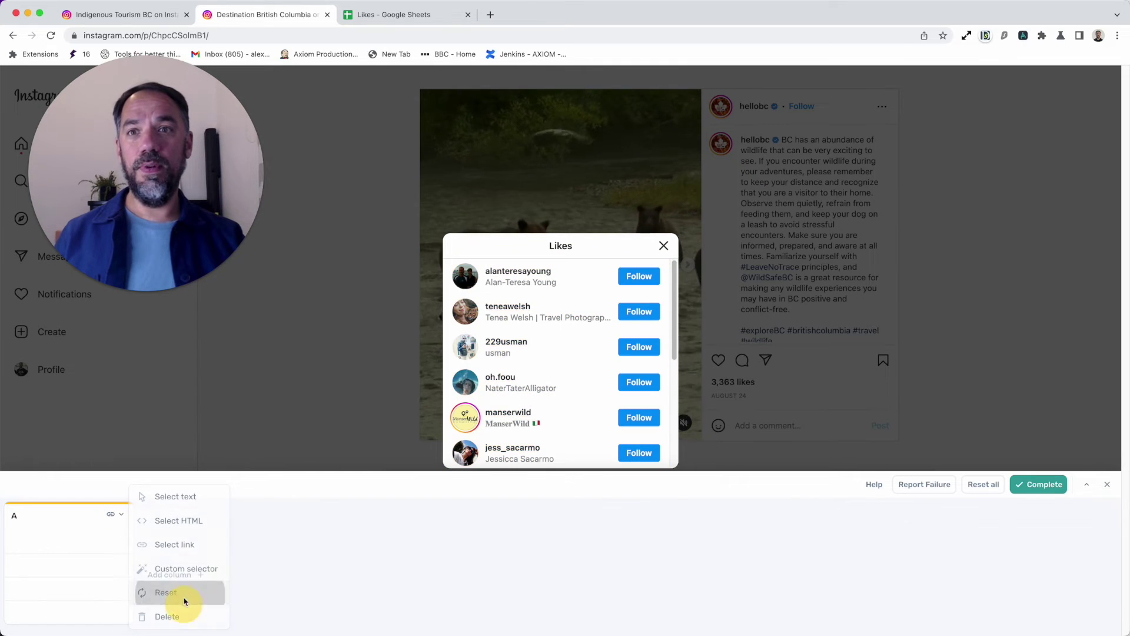
pyautogui.click(118, 514)
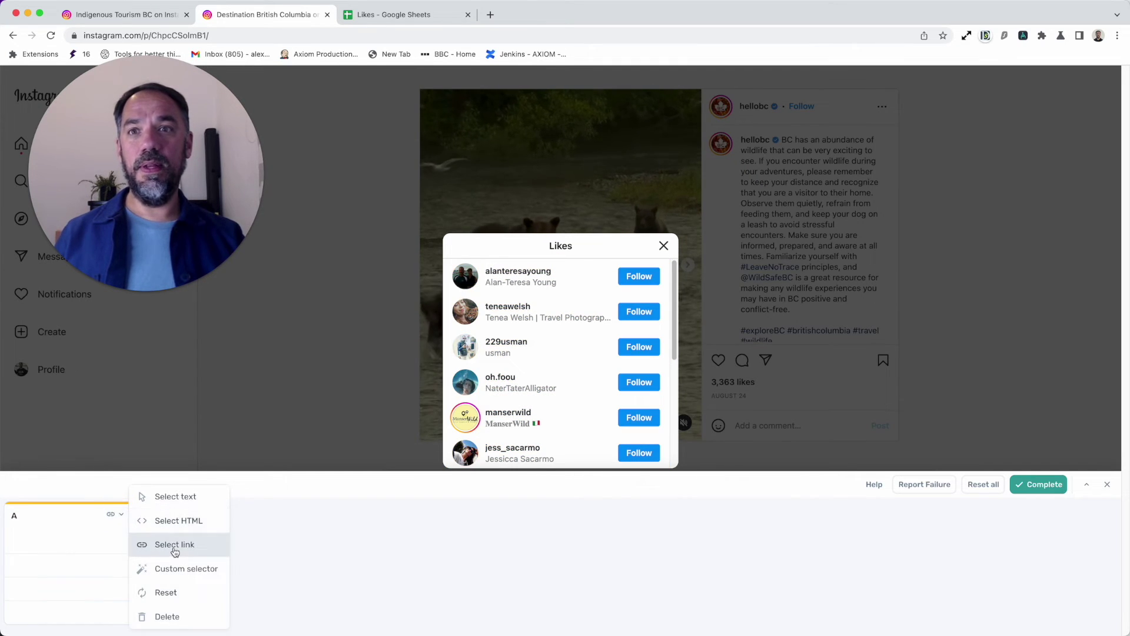
pyautogui.click(175, 546)
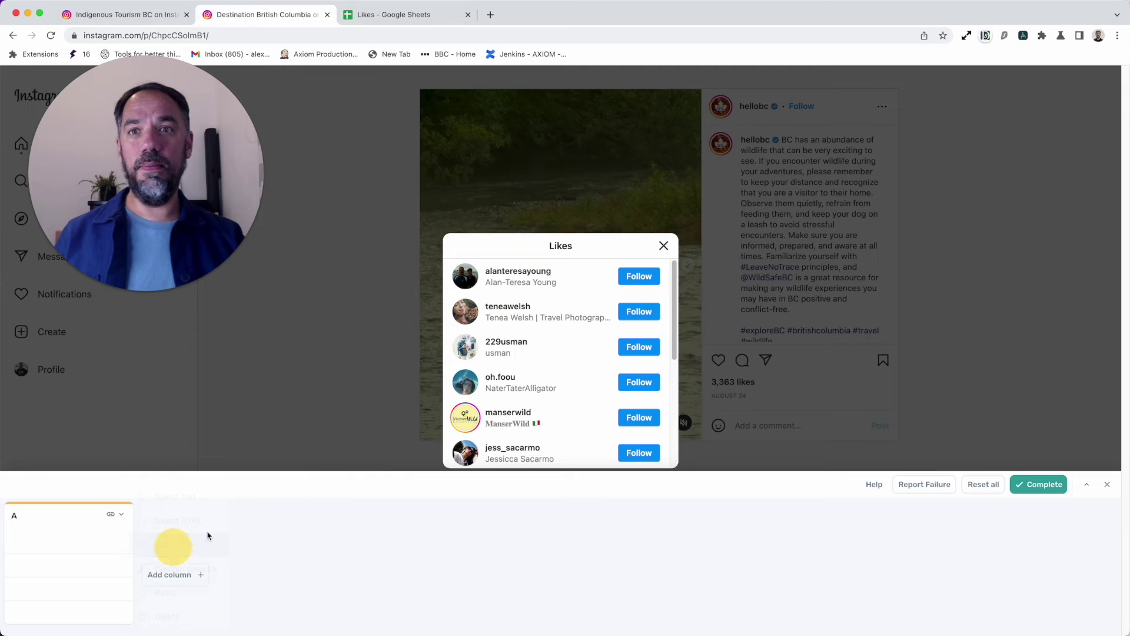
# Step: Pick the first two liker rows as examples and complete the profile-link selection
pyautogui.click(669, 292)
pyautogui.click(532, 315)
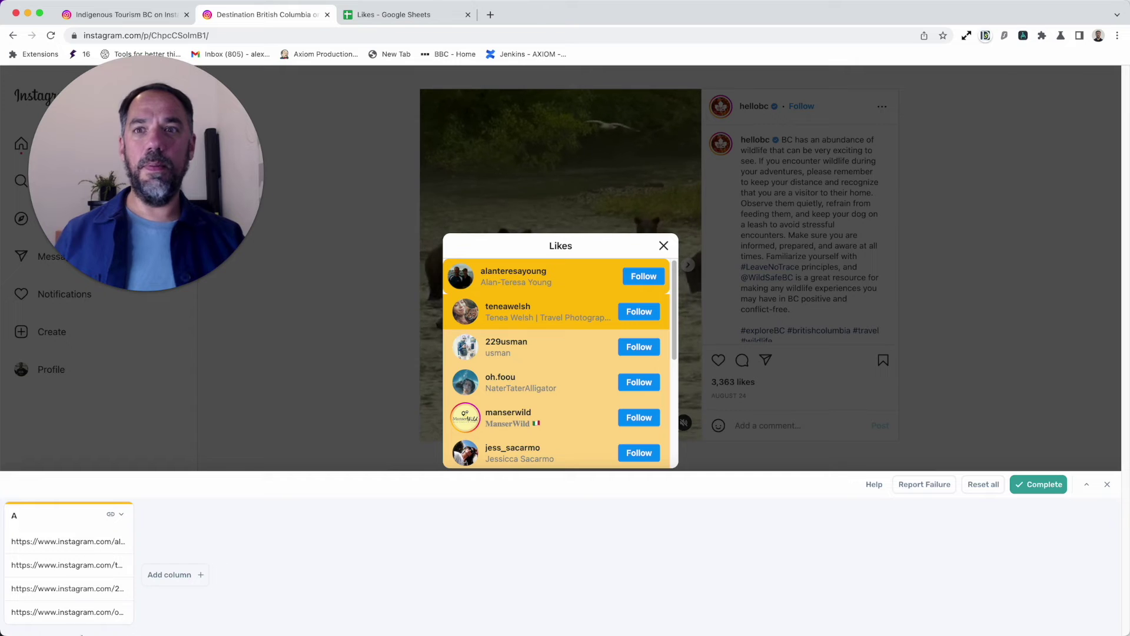
pyautogui.click(1024, 483)
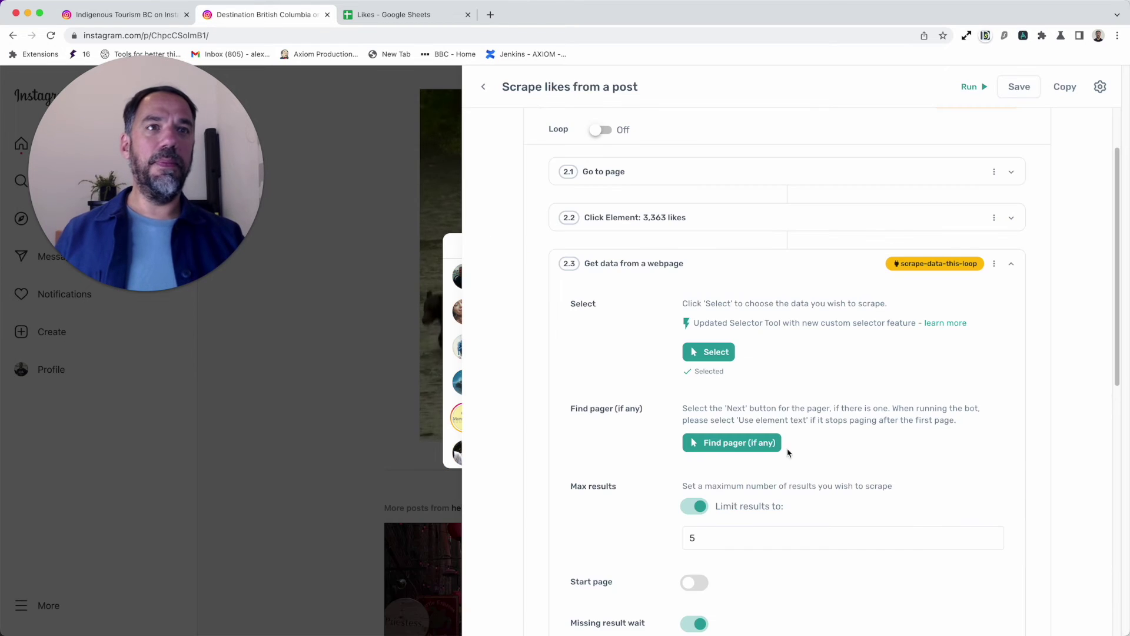
# Step: Change the Limit results value from 5 to 10, toggling the limit off and back on
pyautogui.scroll(-4, 750, 453)
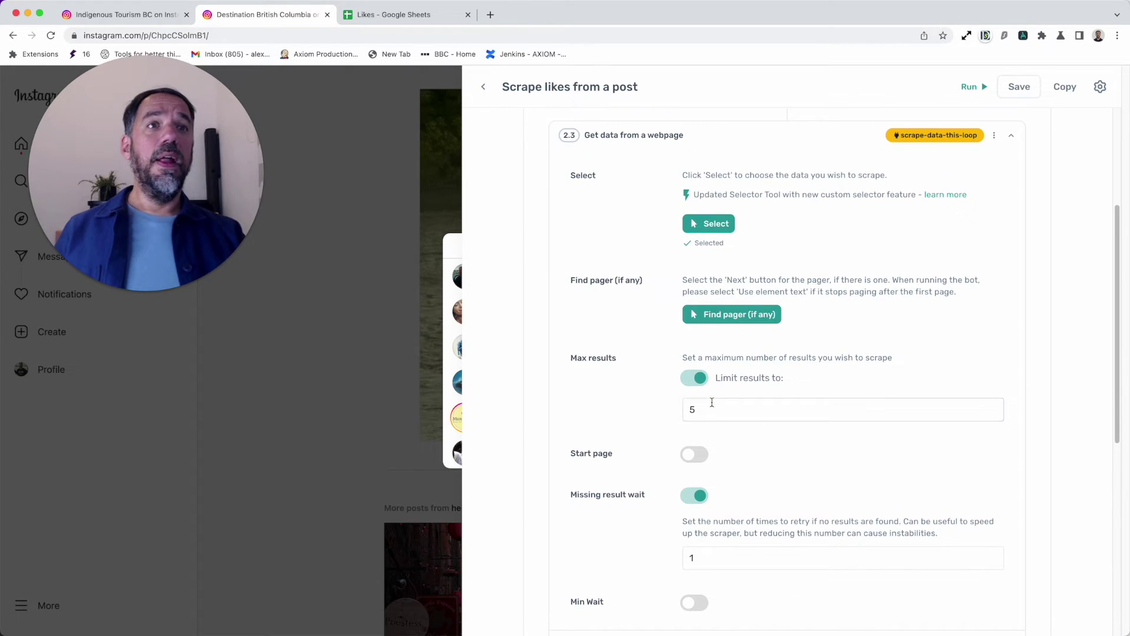
pyautogui.click(705, 411)
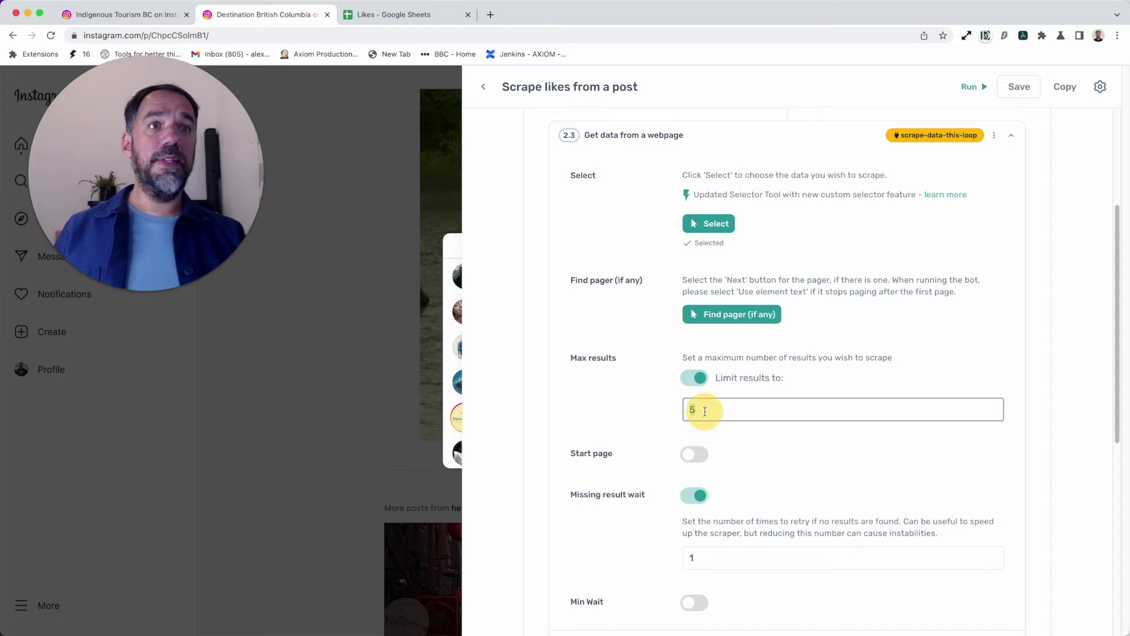
pyautogui.press('BackSpace')
pyautogui.write('10')
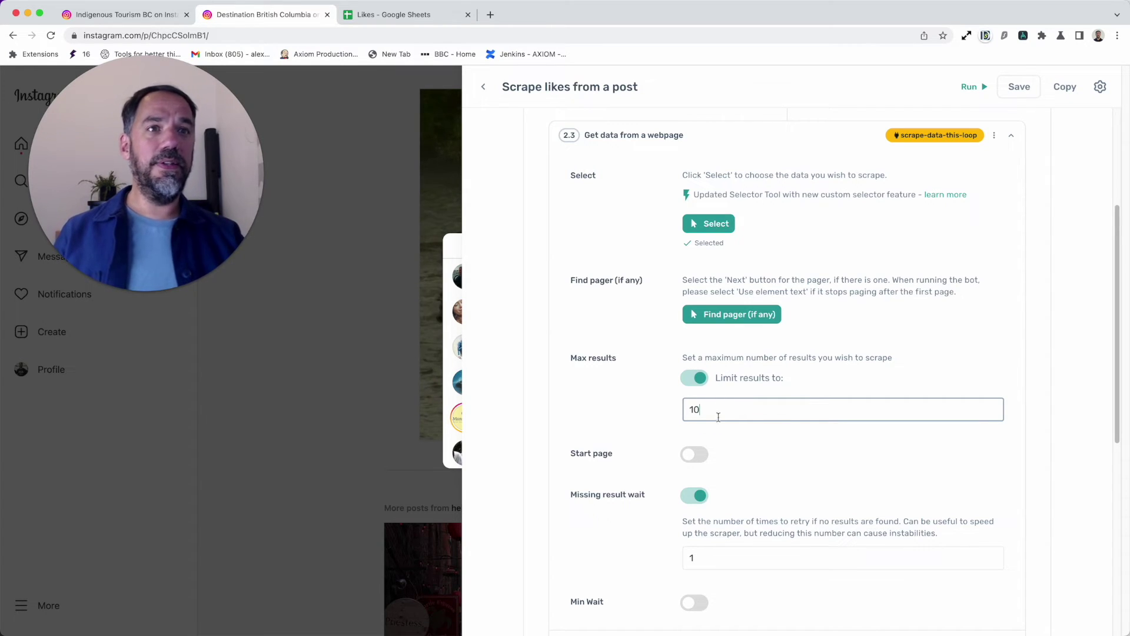
pyautogui.scroll(1, 715, 432)
pyautogui.click(702, 439)
pyautogui.click(701, 436)
pyautogui.click(701, 435)
pyautogui.click(701, 459)
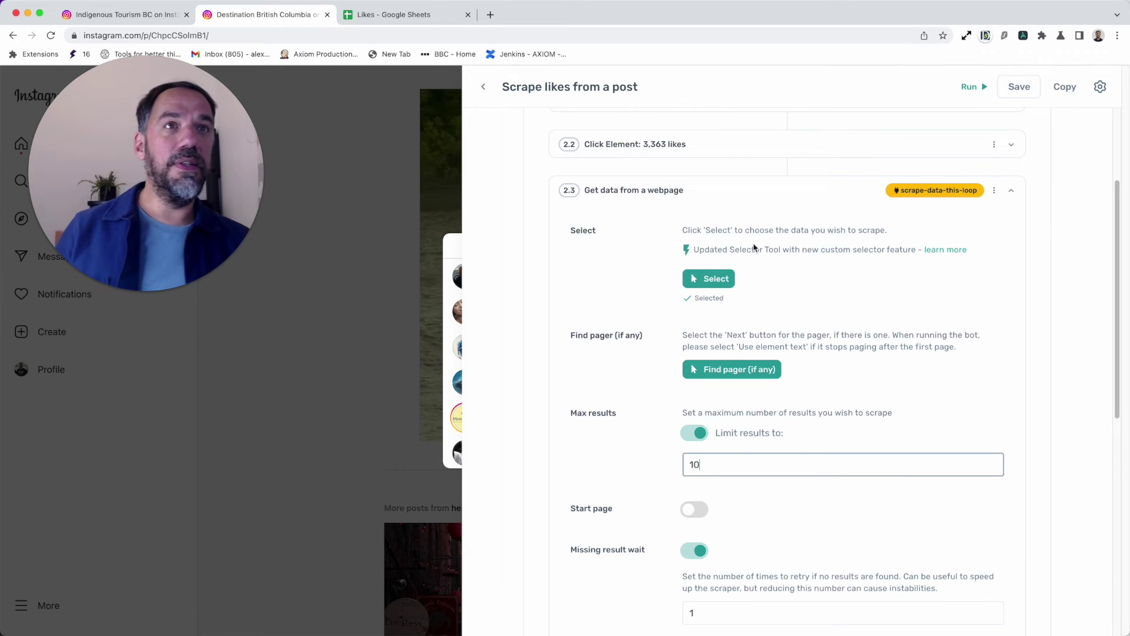
# Step: Collapse the Get data from a webpage step to view the full workflow outline
pyautogui.click(766, 205)
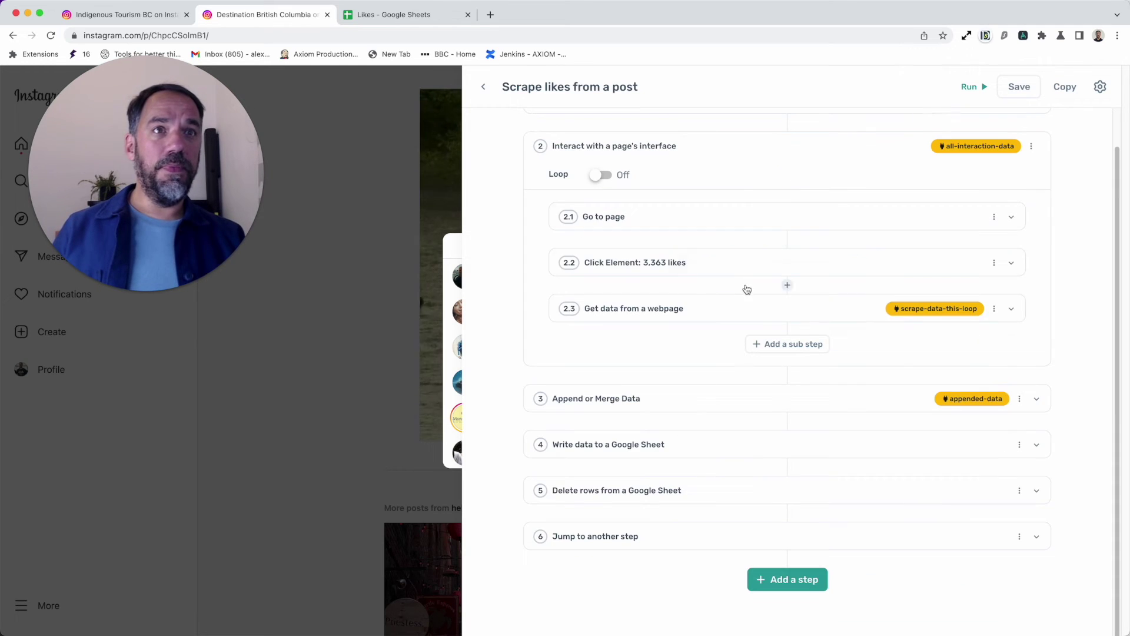
# Step: Set Append or Merge Data's Data A to google-sheet-data and Data B to all-interaction-data
pyautogui.click(694, 400)
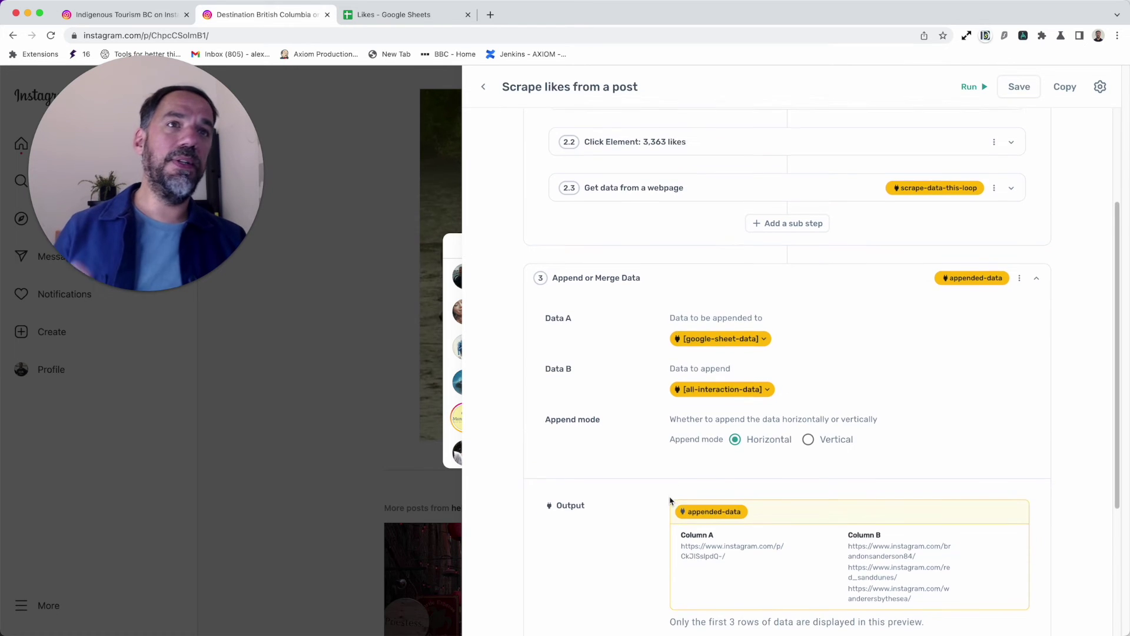
pyautogui.scroll(-3, 701, 298)
pyautogui.click(705, 269)
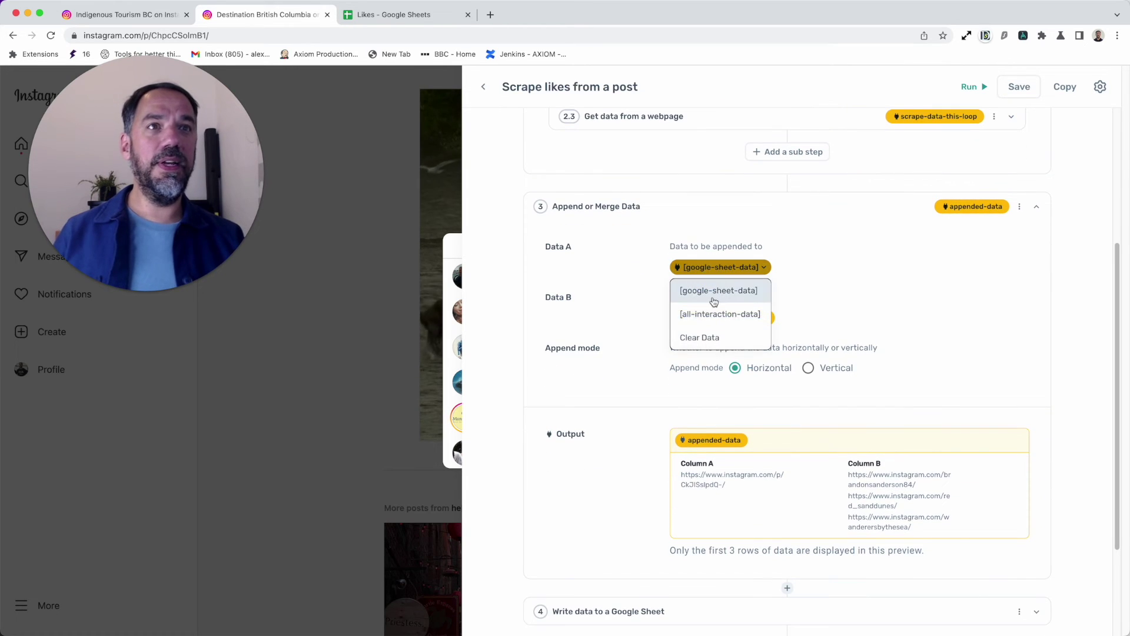
pyautogui.click(714, 293)
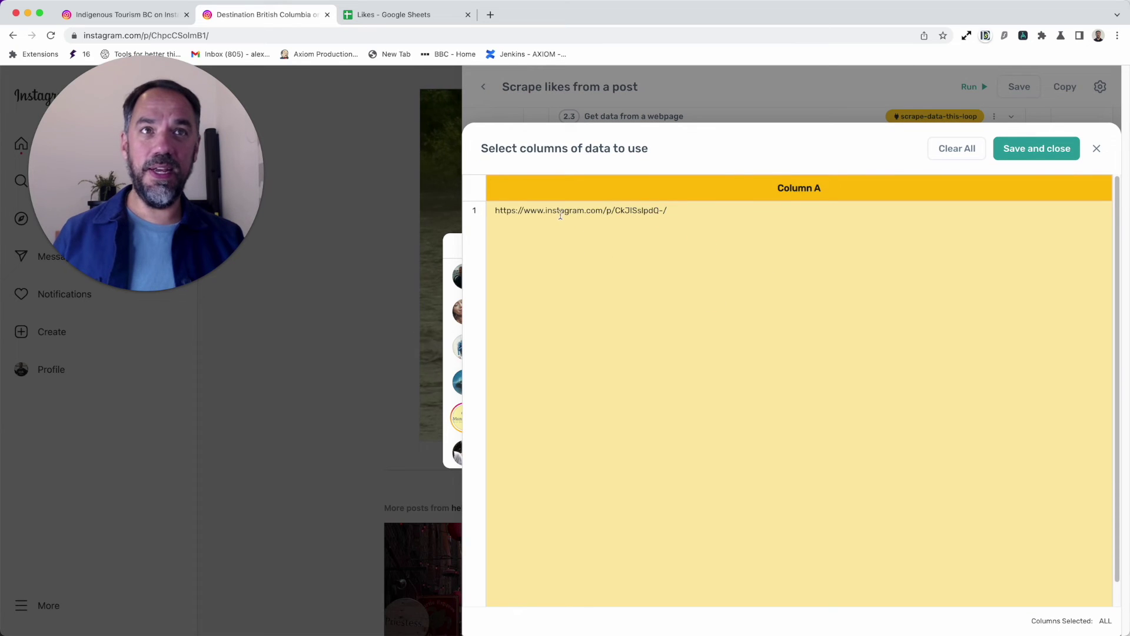
pyautogui.click(1034, 153)
pyautogui.click(735, 323)
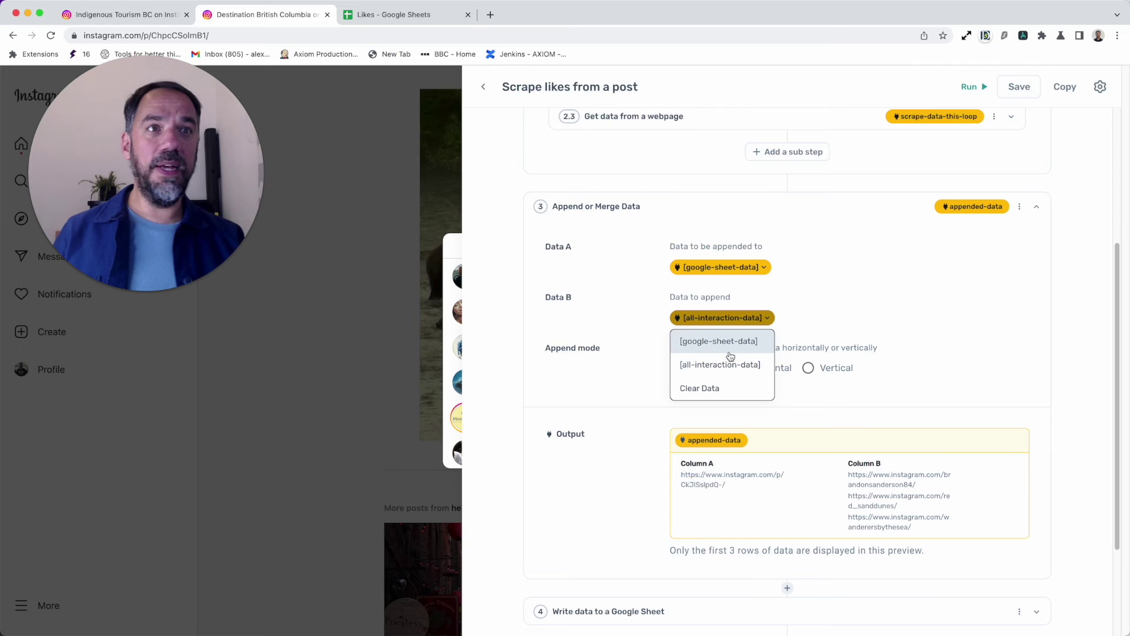
pyautogui.click(729, 363)
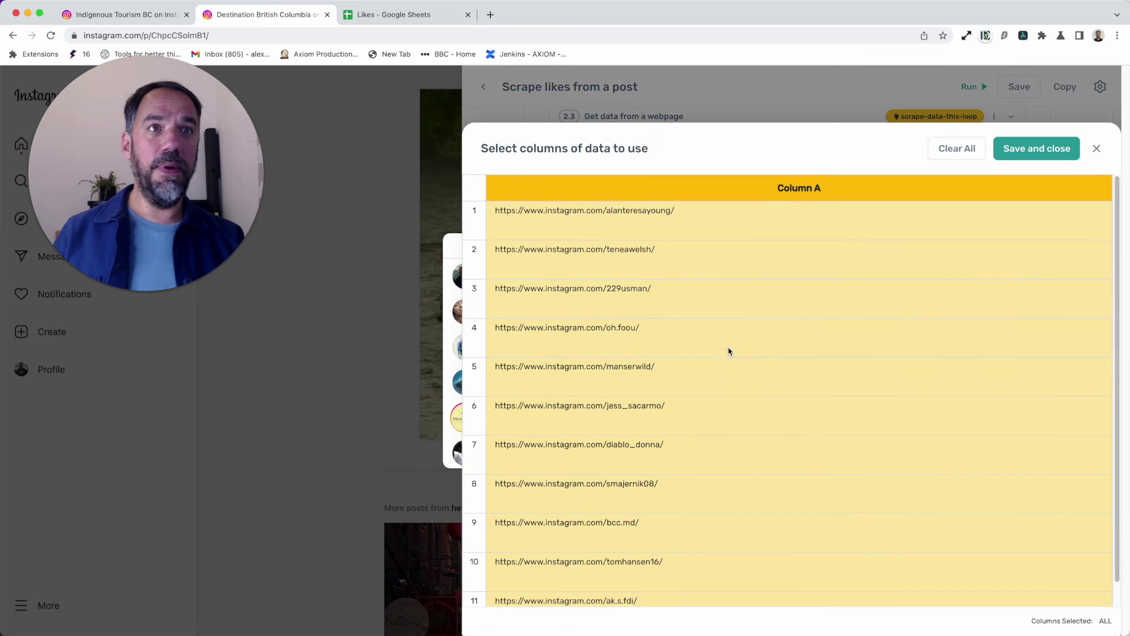
pyautogui.click(1035, 151)
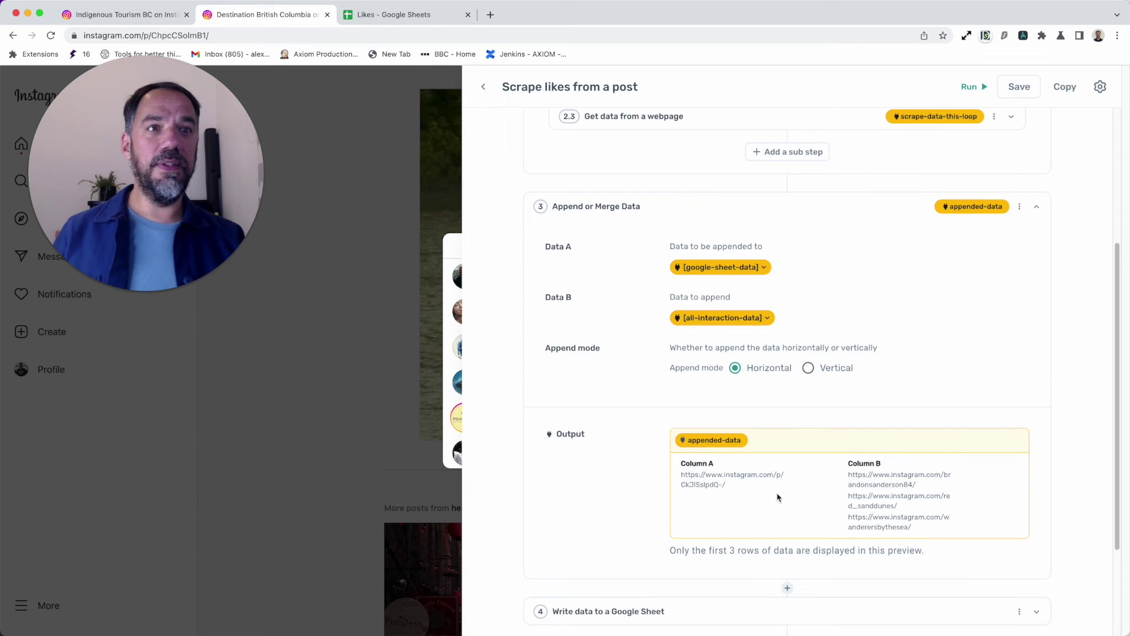
# Step: Inspect the merged preview showing the post URL in Column A beside liker profile links
pyautogui.moveTo(777, 497); pyautogui.dragTo(678, 474)
pyautogui.scroll(-3, 757, 447)
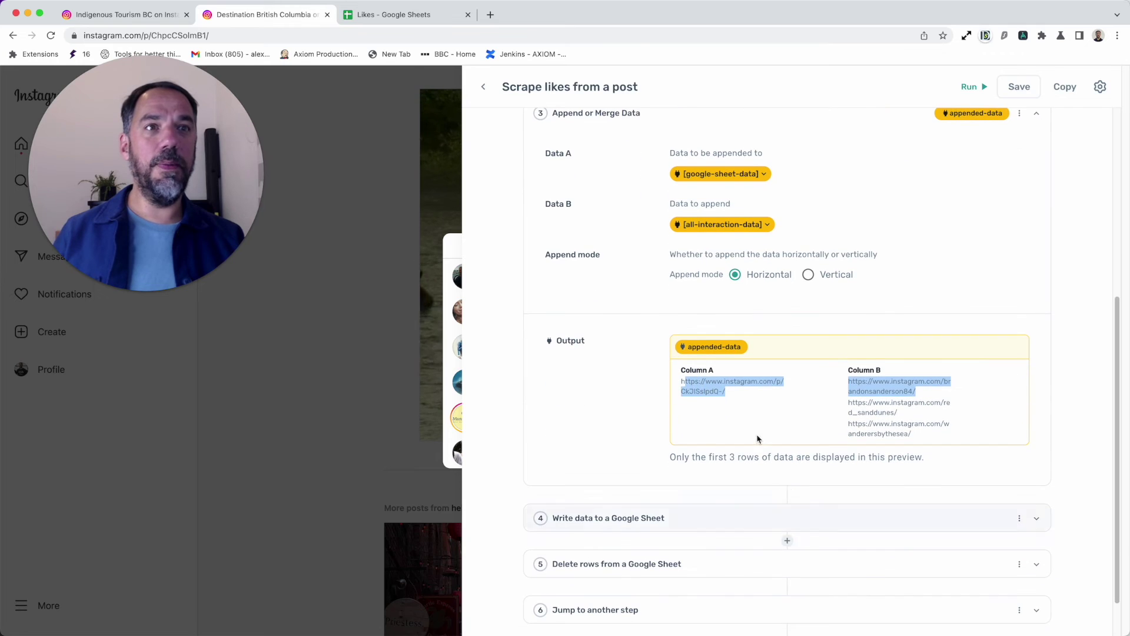
pyautogui.click(743, 406)
pyautogui.moveTo(743, 406); pyautogui.dragTo(669, 381)
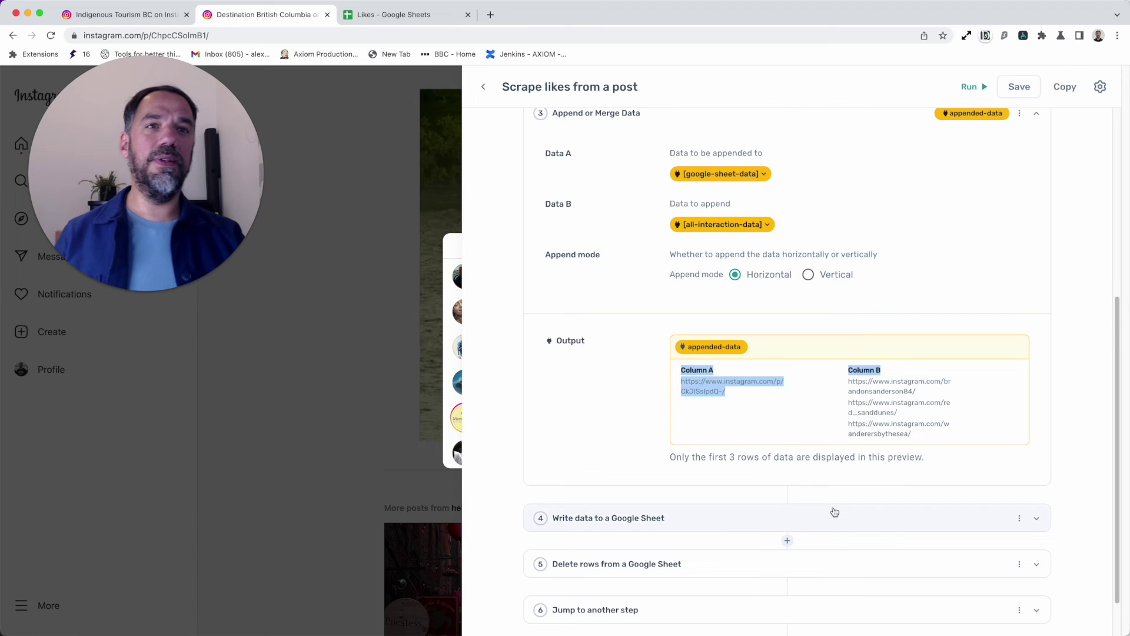
pyautogui.scroll(-2, 835, 512)
# Step: Set the Write data to a Google Sheet step's DATA to appended-data with all columns
pyautogui.click(811, 456)
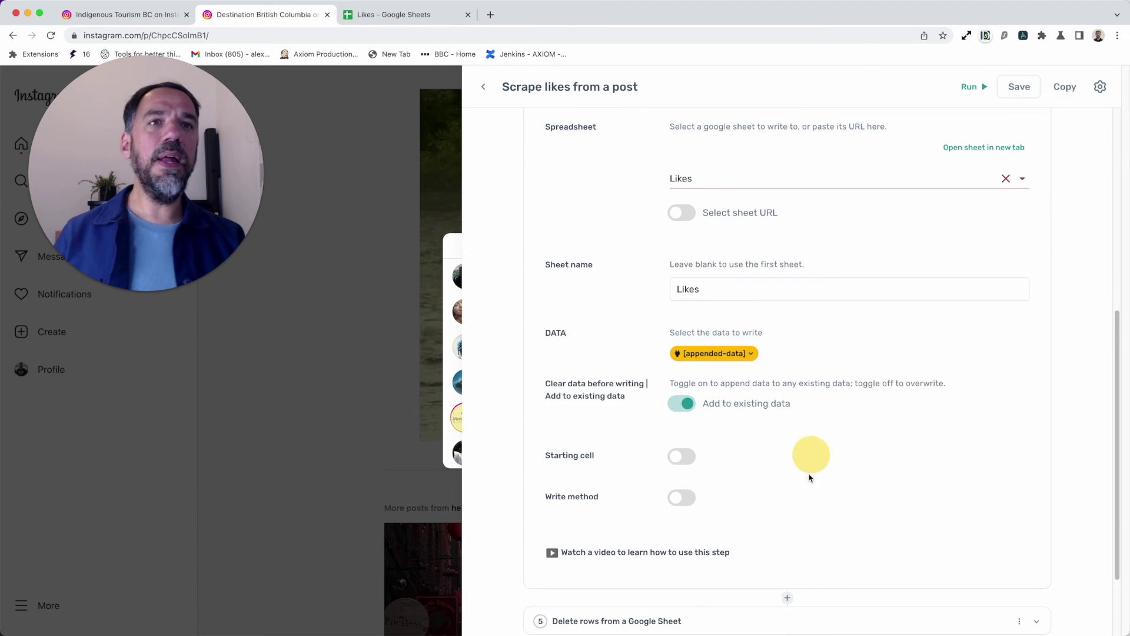
pyautogui.scroll(5, 801, 541)
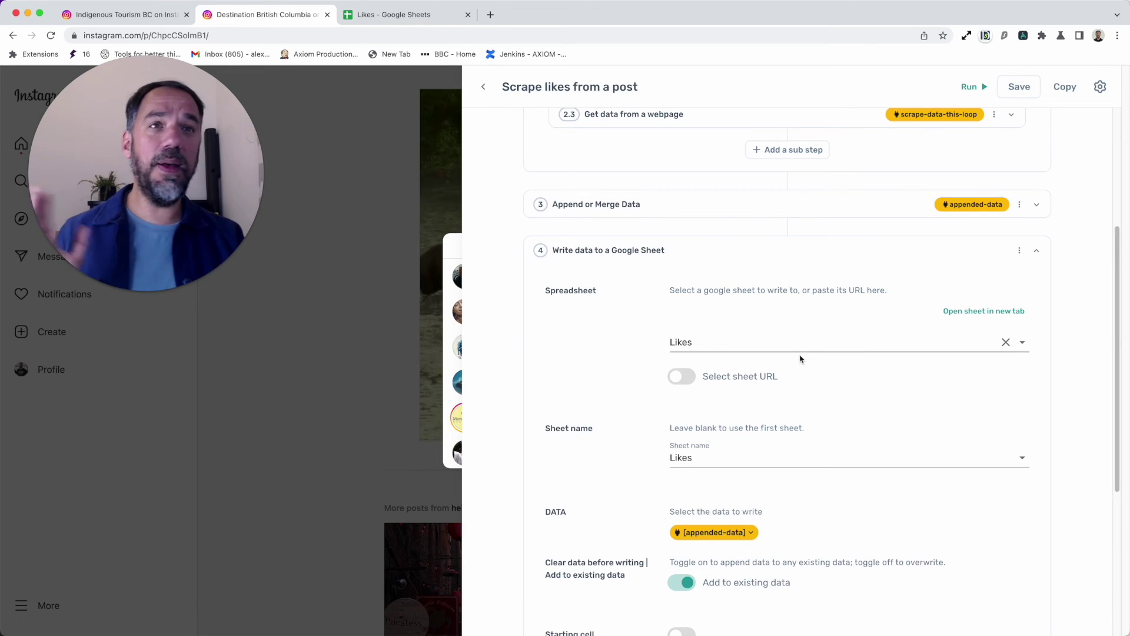
pyautogui.scroll(5, 800, 359)
pyautogui.scroll(-8, 800, 358)
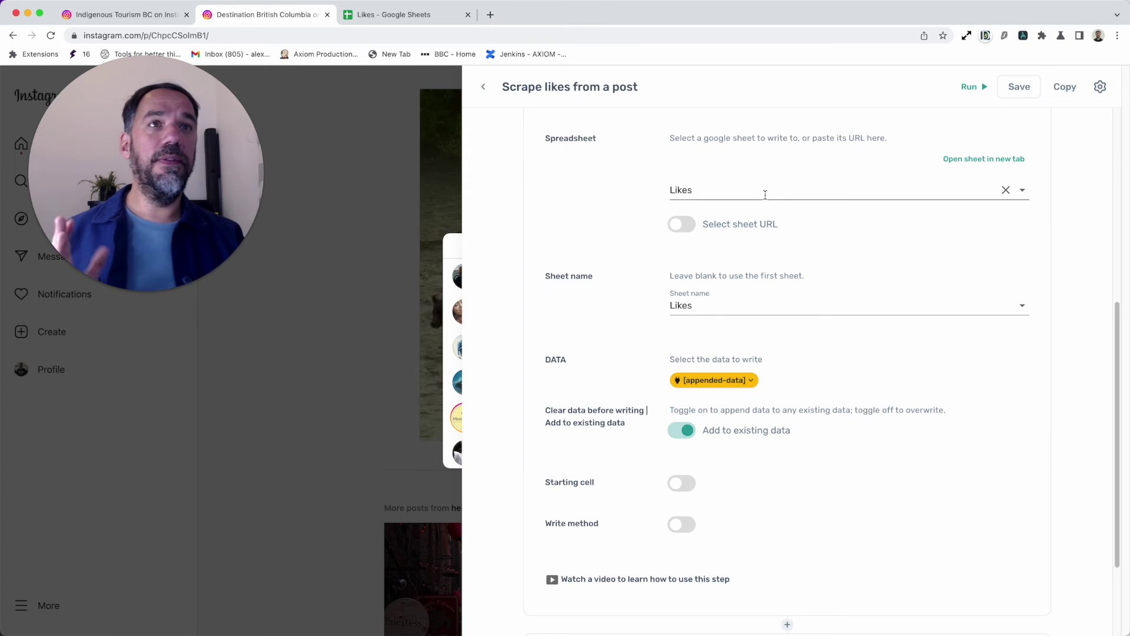
pyautogui.click(703, 379)
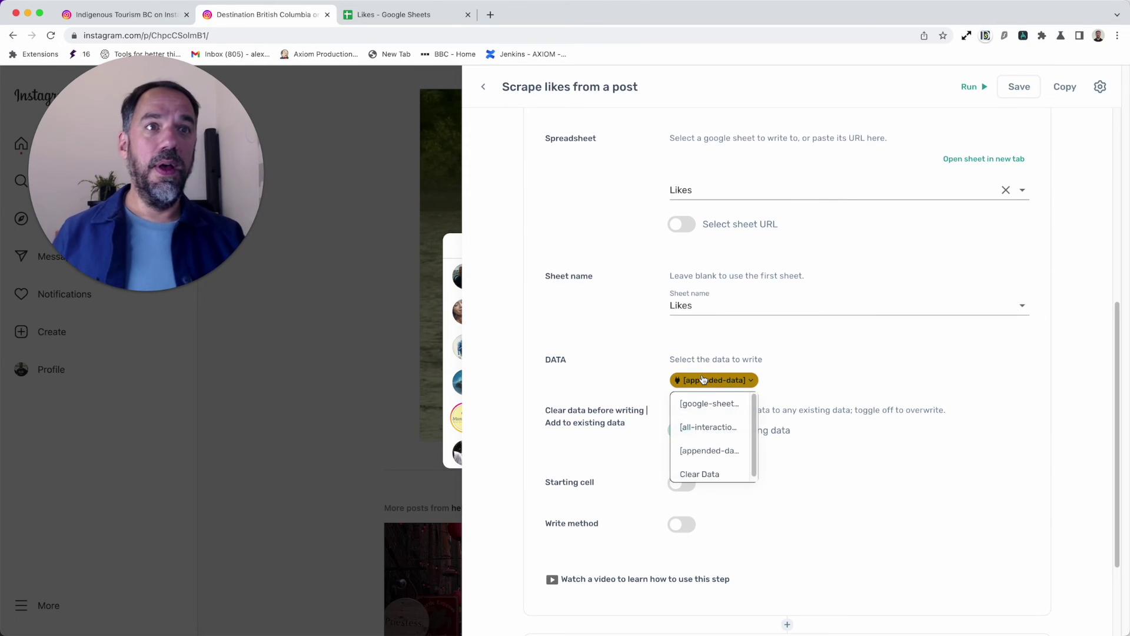
pyautogui.click(709, 450)
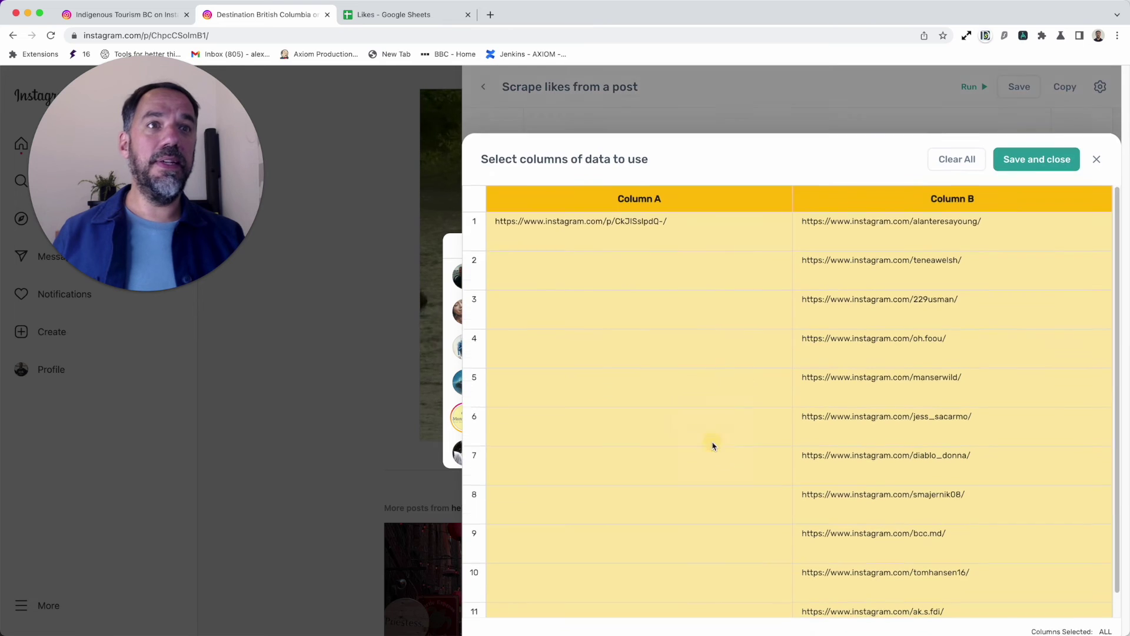
pyautogui.click(1023, 150)
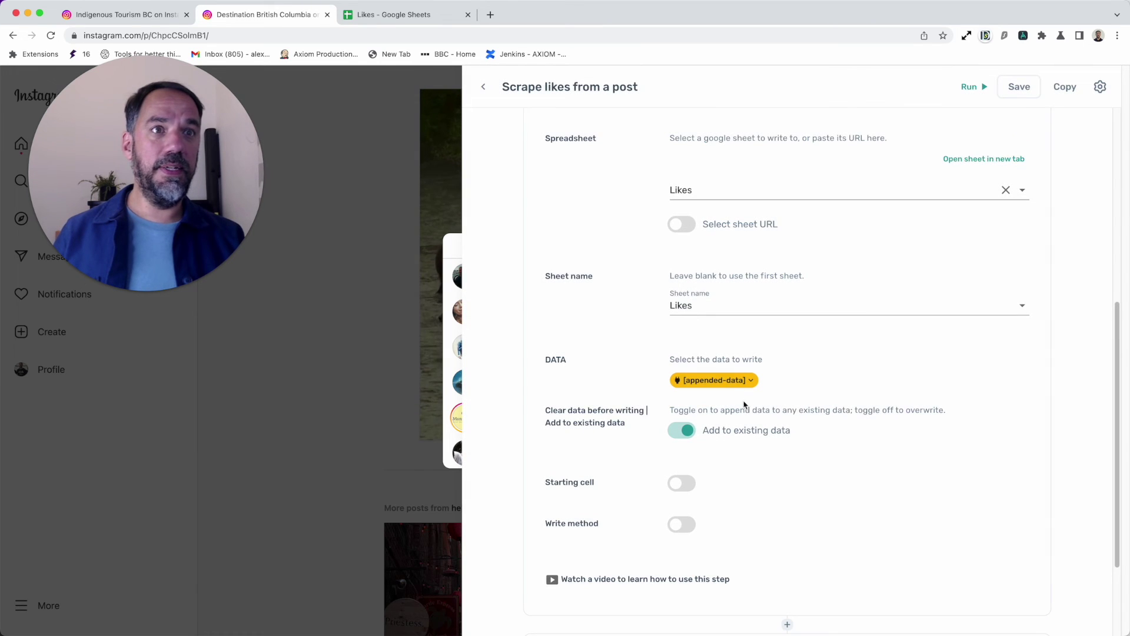
# Step: Keep the write mode on adding to existing data rather than clearing the sheet
pyautogui.scroll(-2, 714, 489)
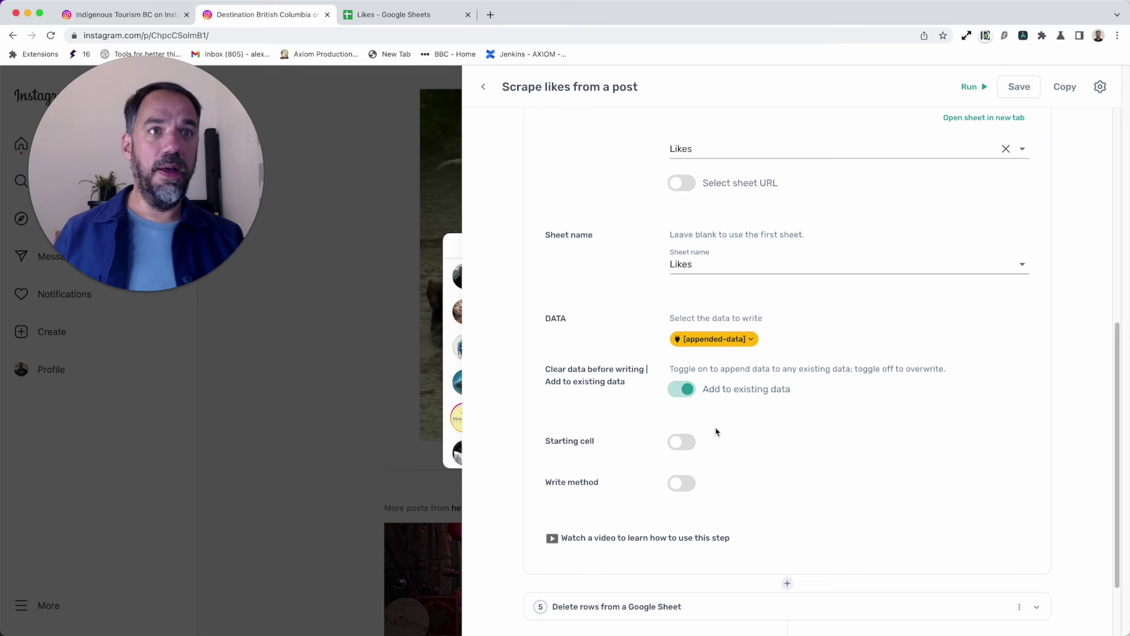
pyautogui.click(684, 389)
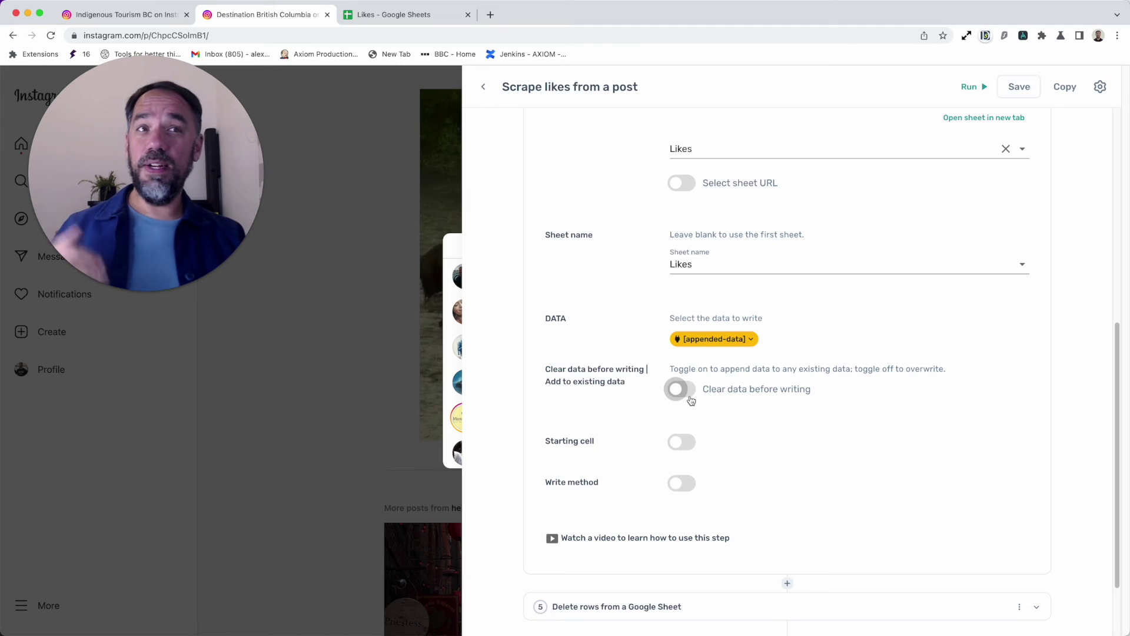
pyautogui.click(682, 390)
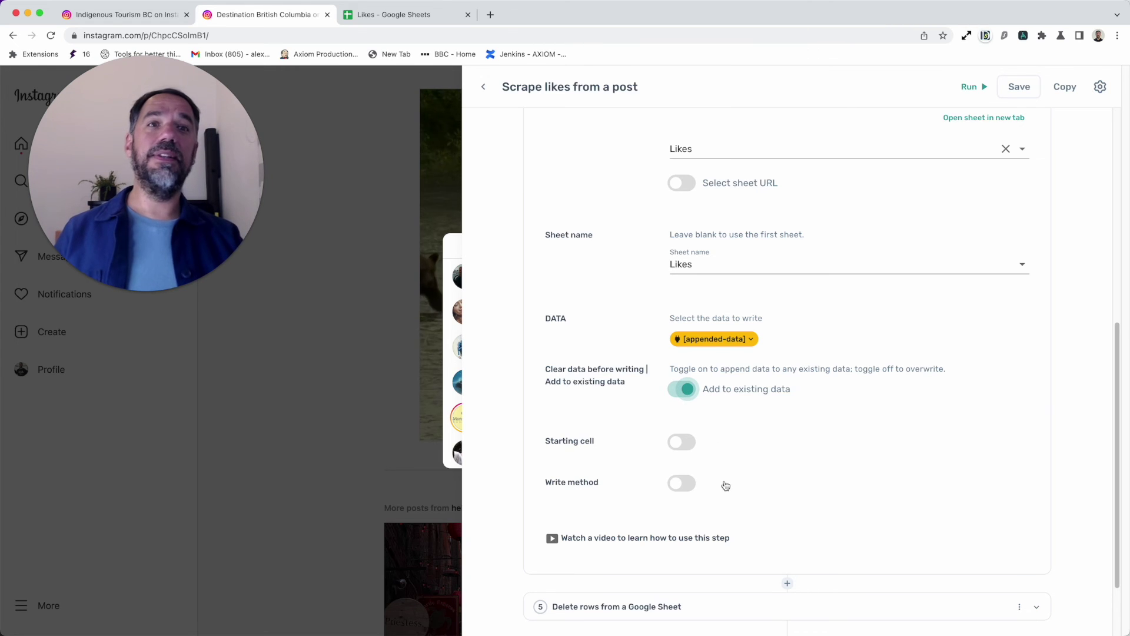
pyautogui.scroll(-3, 726, 482)
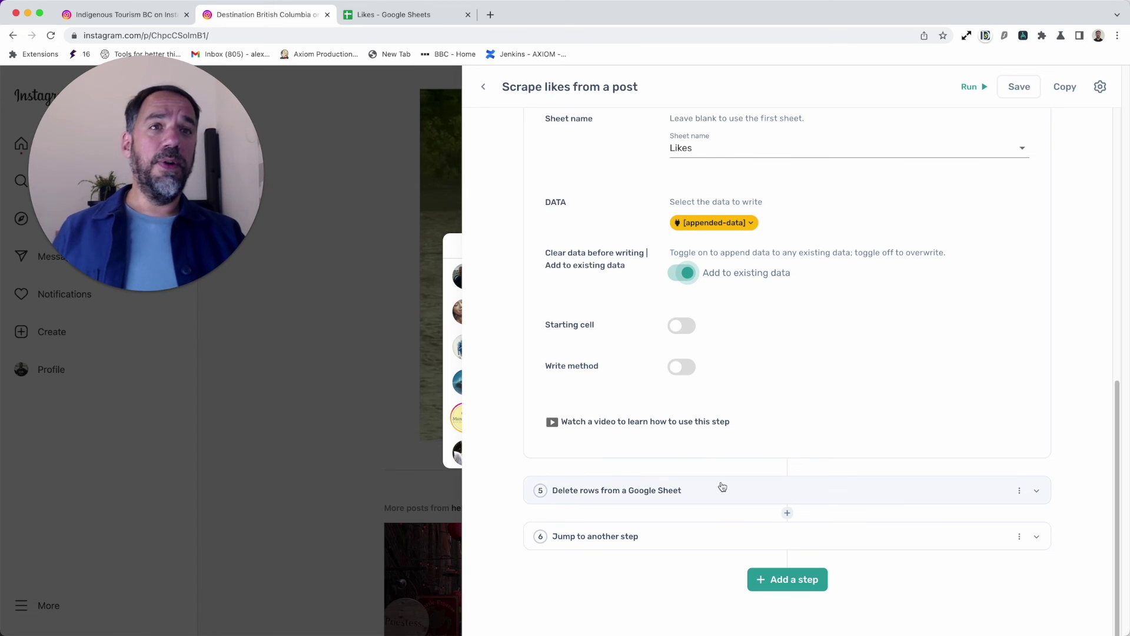
# Step: Expand the Delete rows step to review First row 1, Last row 1 on the Posts sheet
pyautogui.click(722, 493)
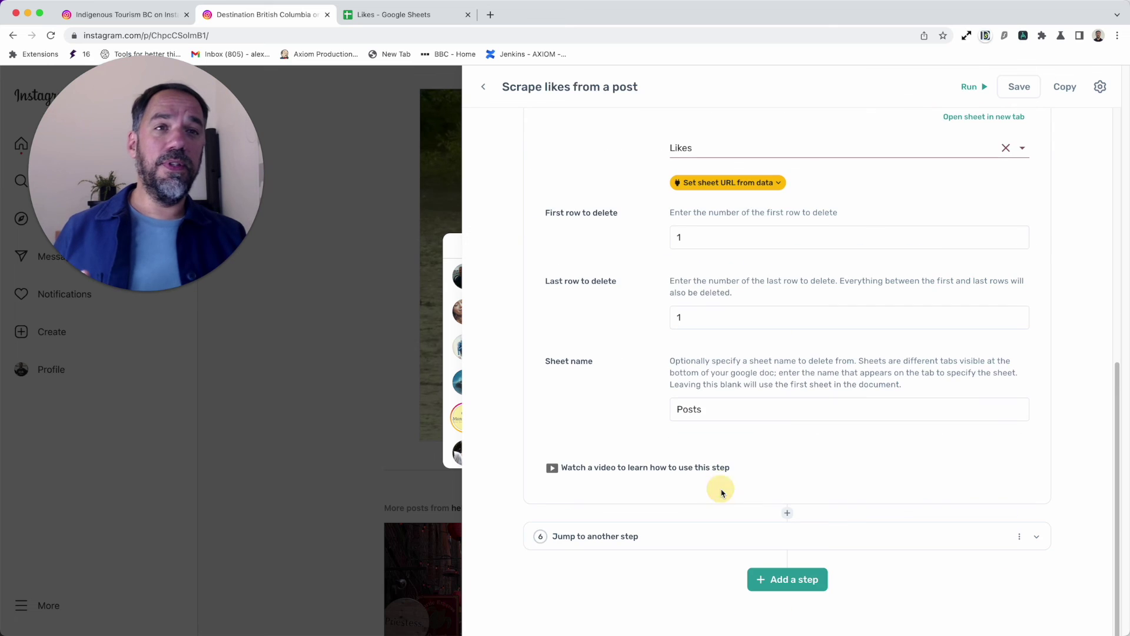
pyautogui.scroll(2, 756, 404)
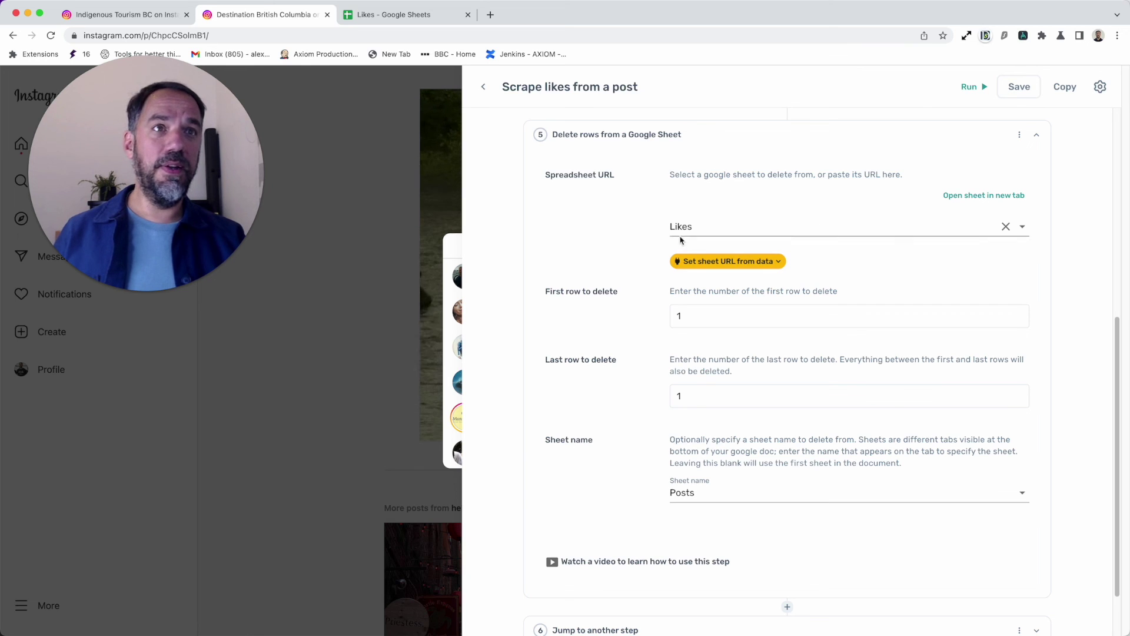
# Step: In the Jump to another step action looping to step 1, set Maximum cycles to 999
pyautogui.click(739, 151)
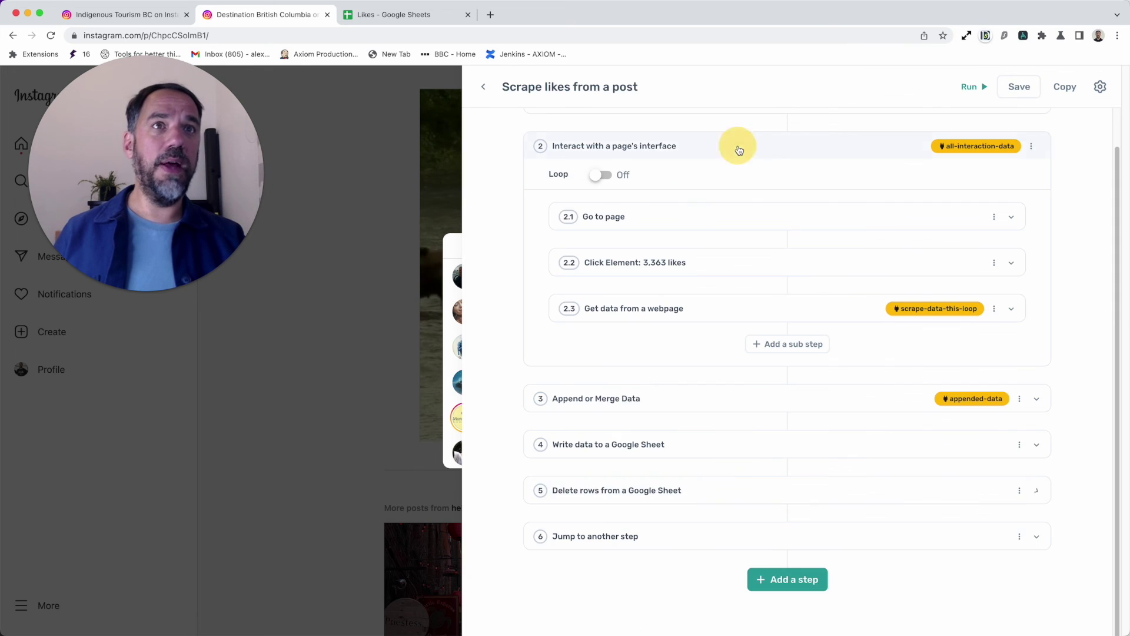
pyautogui.click(698, 533)
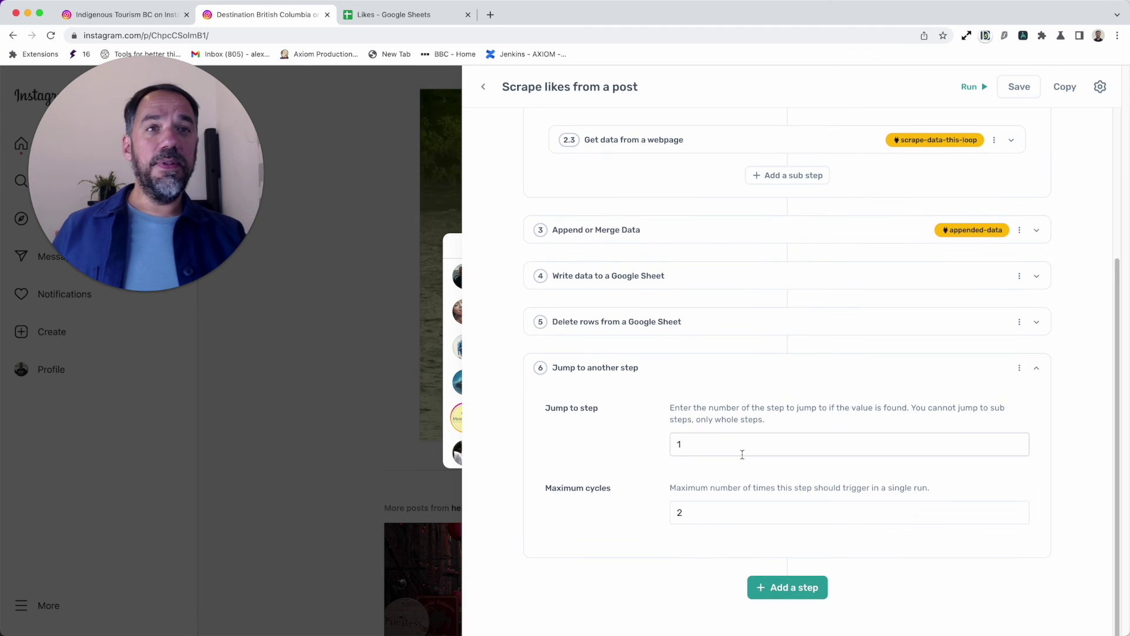
pyautogui.scroll(4, 686, 502)
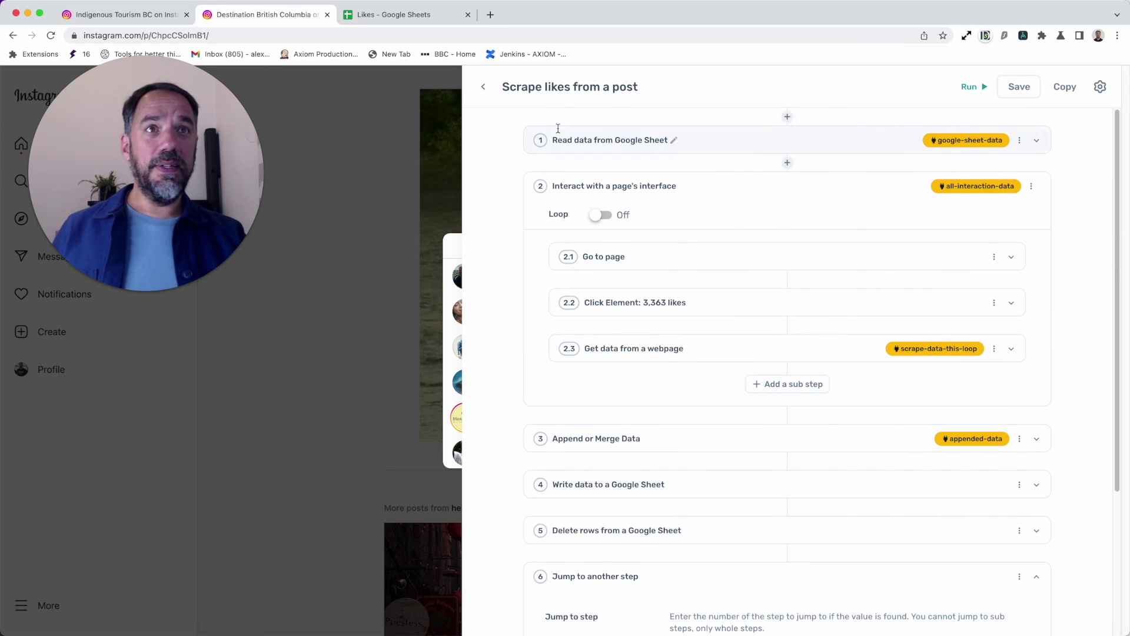
pyautogui.scroll(-4, 589, 559)
pyautogui.doubleClick(699, 503)
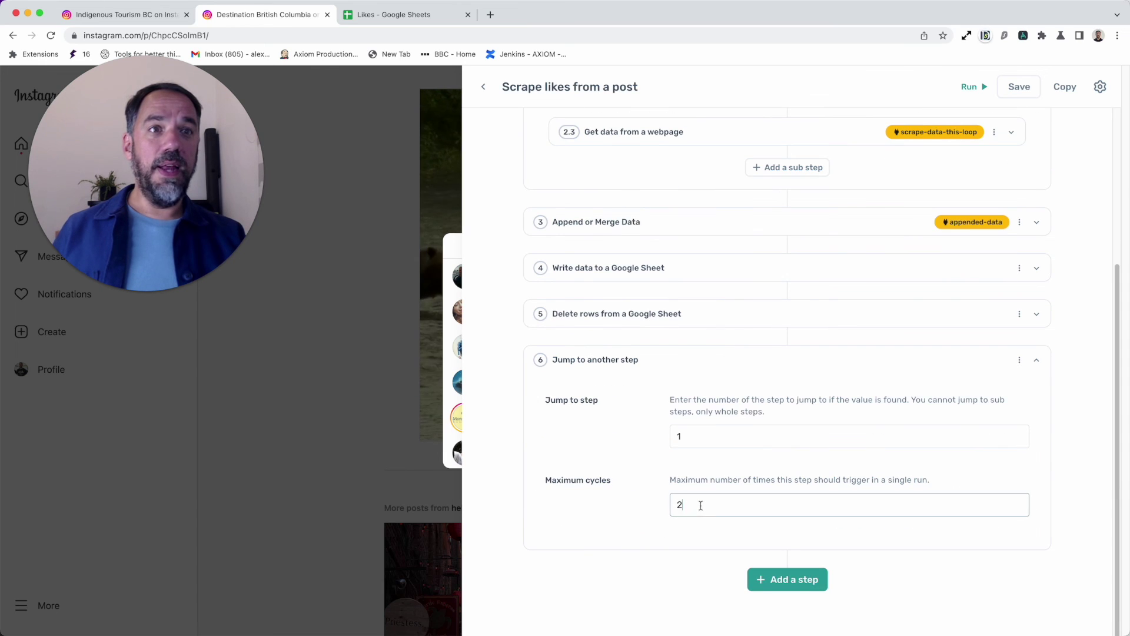
pyautogui.write('100')
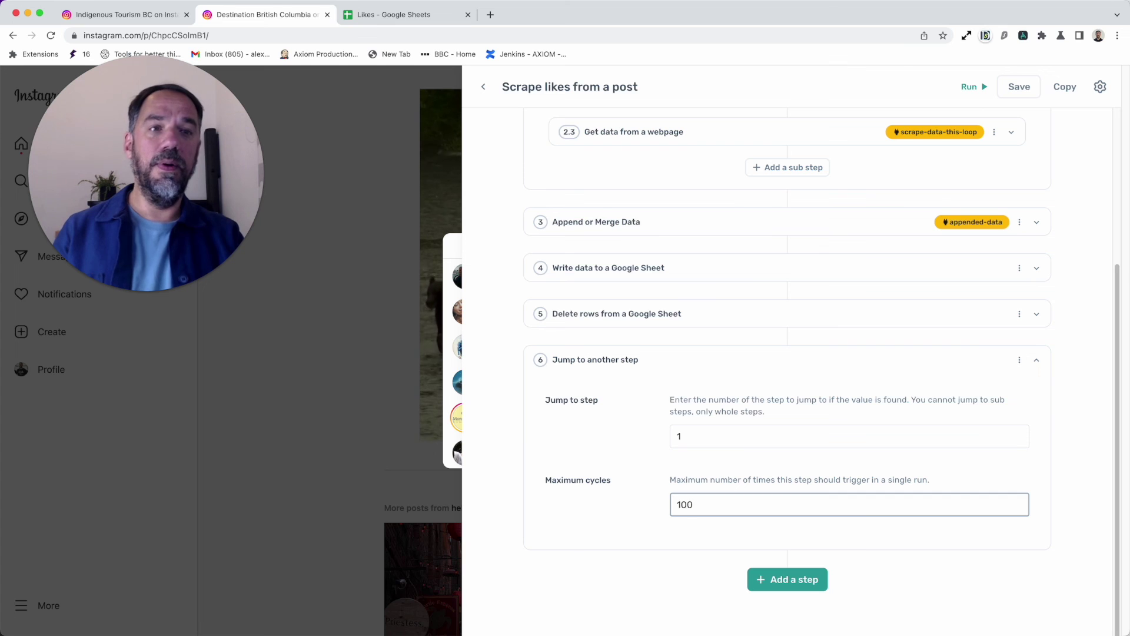
pyautogui.press('super+a')
pyautogui.write('999')
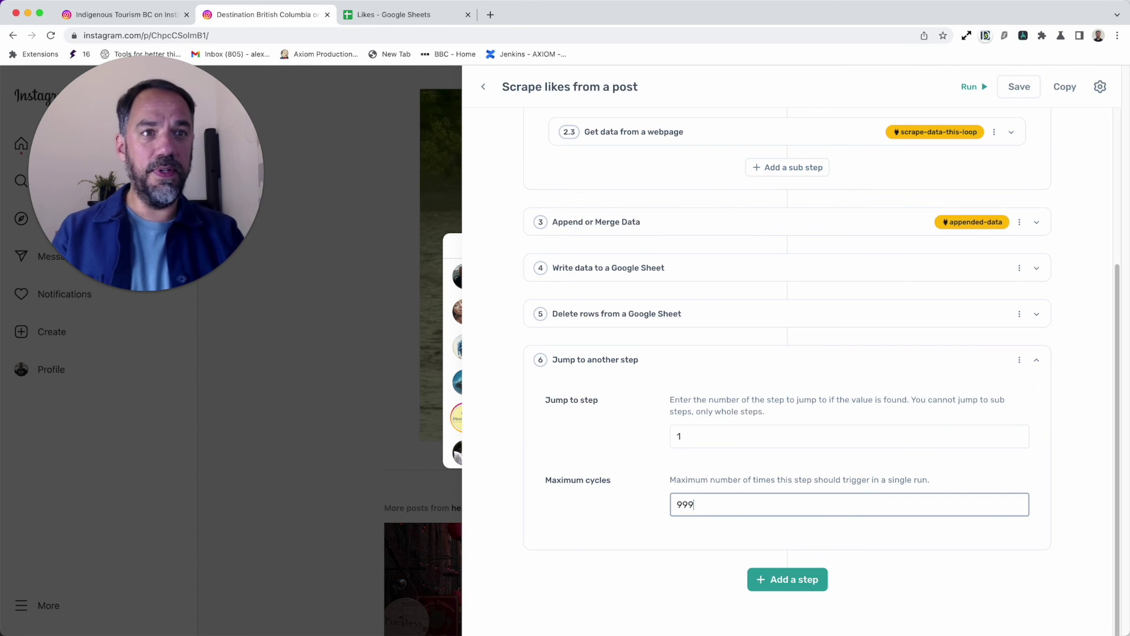